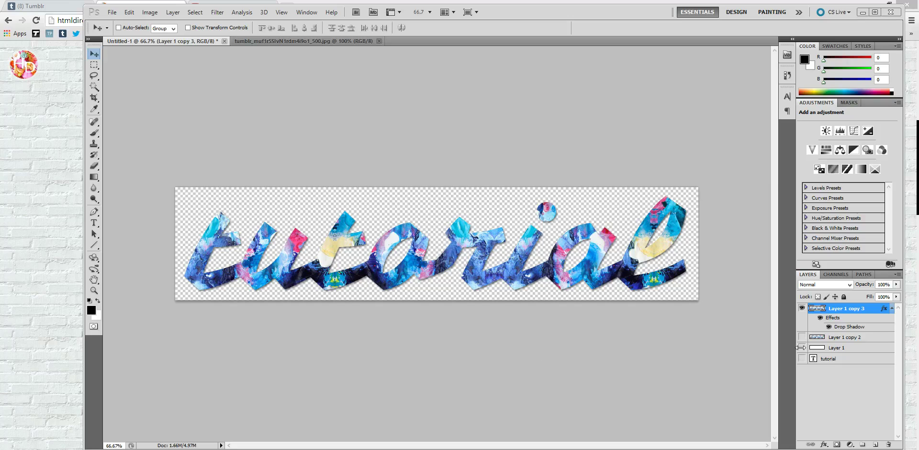
Step: Show the hidden white Layer 1 behind the finished lettering in Untitled-1
{"action": "left_click", "coordinate": [803, 347]}
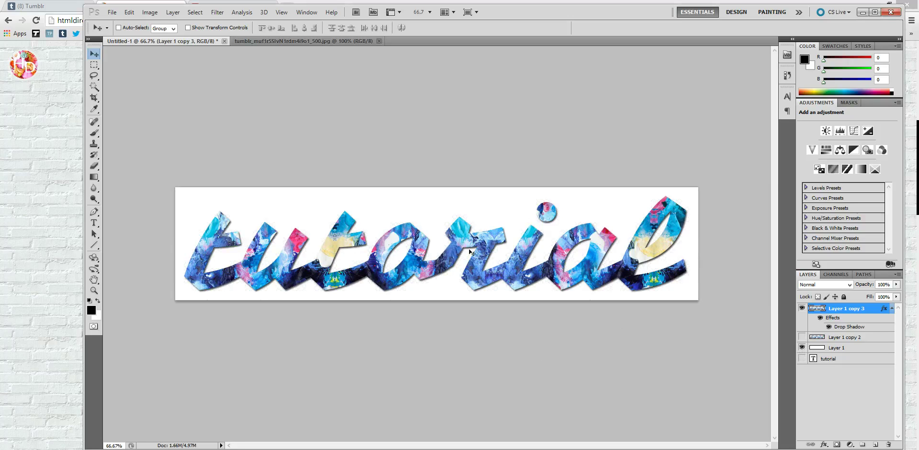
Step: Start a new document measured in centimetres, 30 cm wide and 8 cm high
{"action": "left_click", "coordinate": [116, 15]}
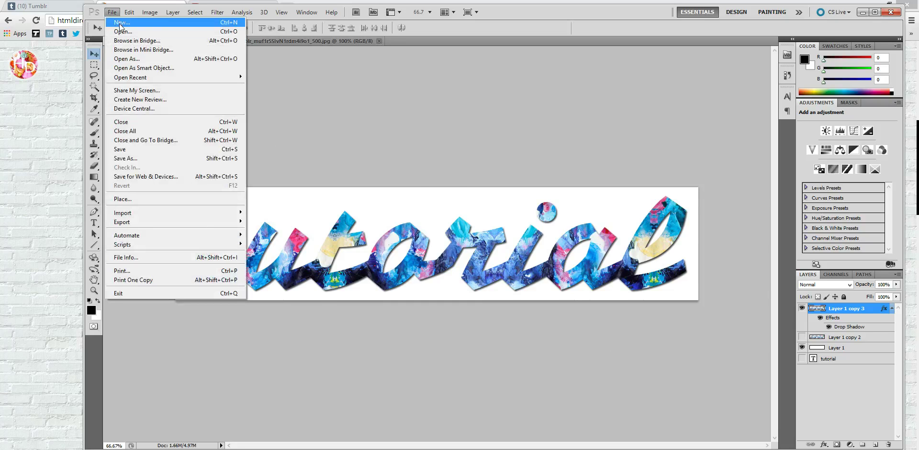
{"action": "left_click", "coordinate": [121, 23]}
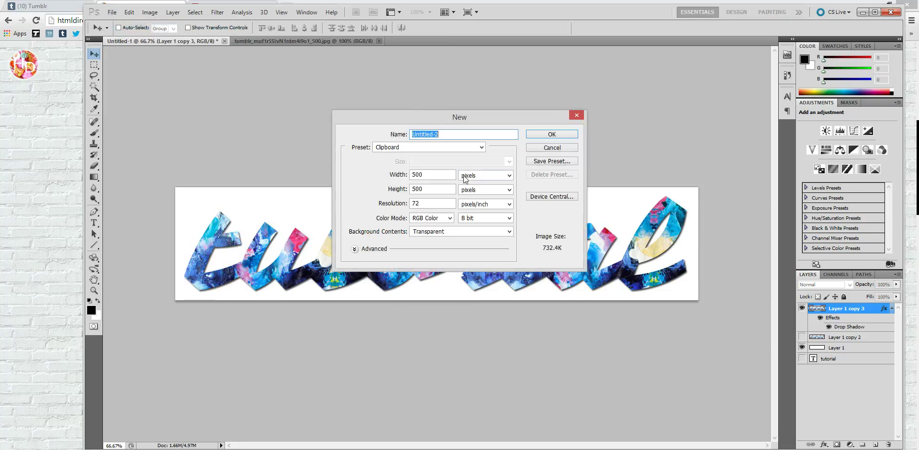
{"action": "left_click", "coordinate": [509, 176]}
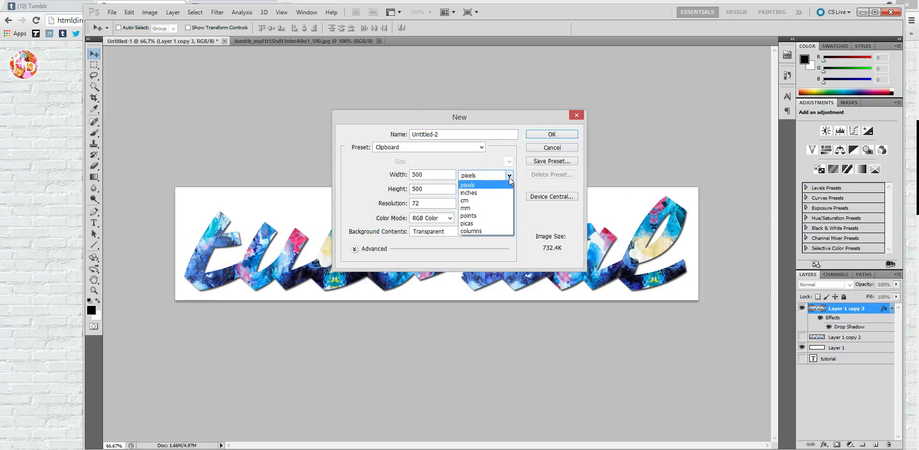
{"action": "left_click", "coordinate": [479, 199]}
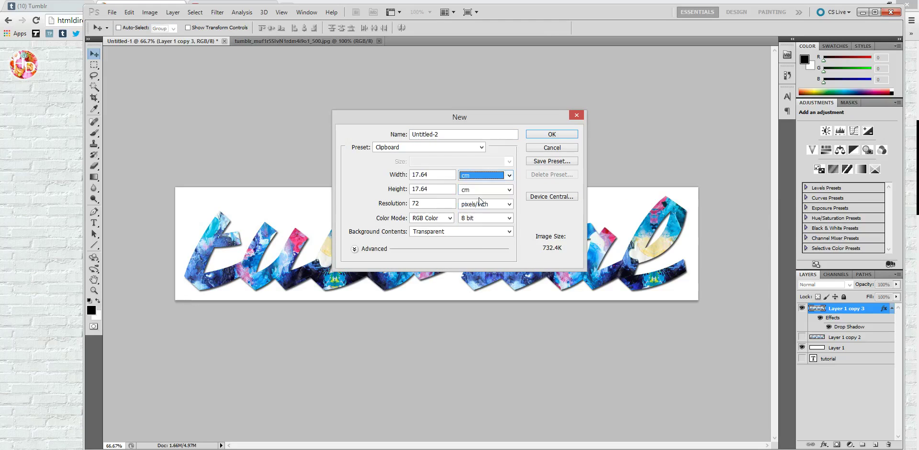
{"action": "double_click", "coordinate": [427, 175]}
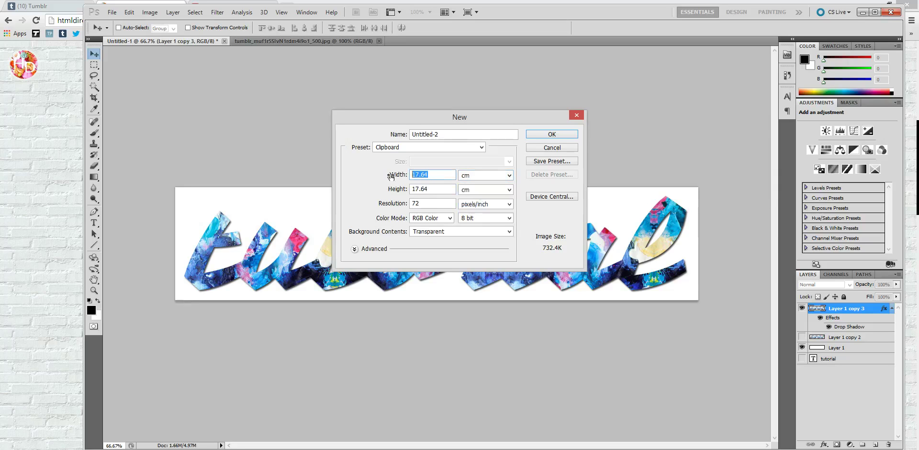
{"action": "type", "text": "30"}
{"action": "key", "text": "Tab"}
{"action": "type", "text": "8"}
{"action": "key", "text": "Tab"}
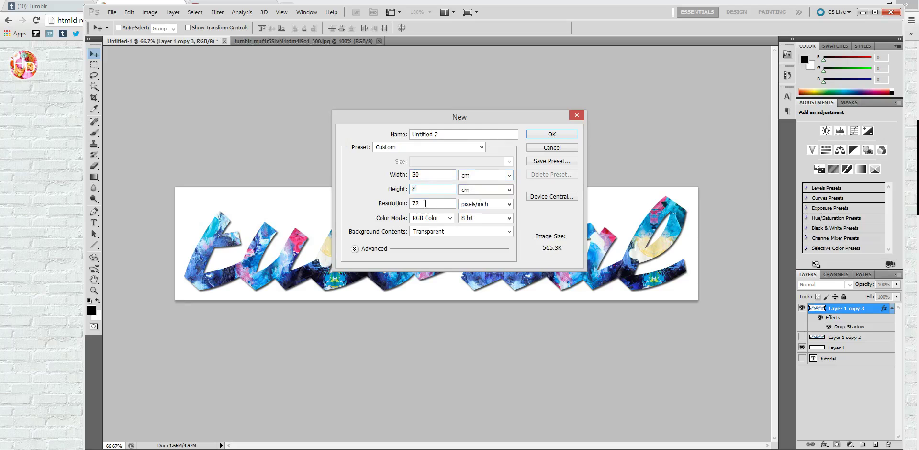
Step: Set the resolution to 150 pixels/inch with transparent background contents and create the document
{"action": "type", "text": "150"}
{"action": "left_click", "coordinate": [445, 233]}
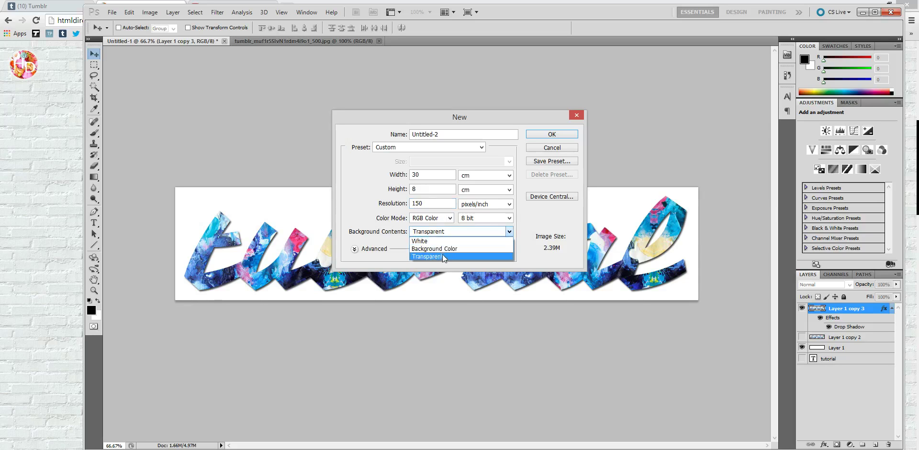
{"action": "left_click", "coordinate": [448, 257]}
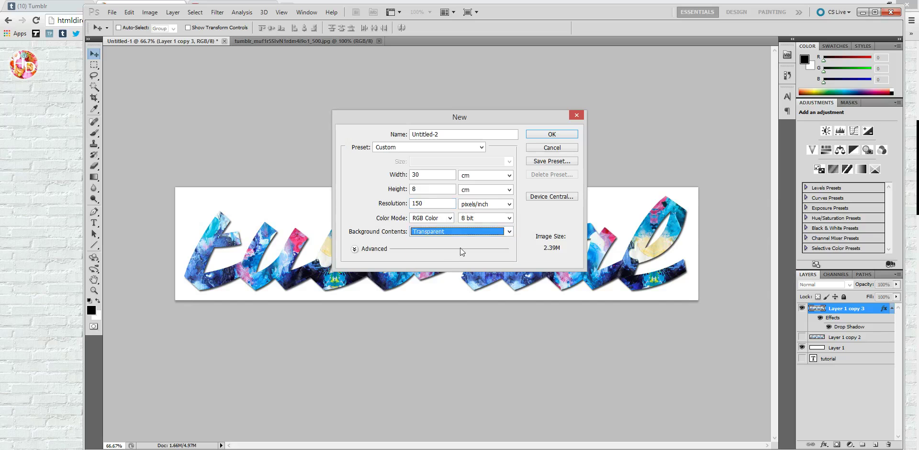
{"action": "left_click", "coordinate": [557, 134]}
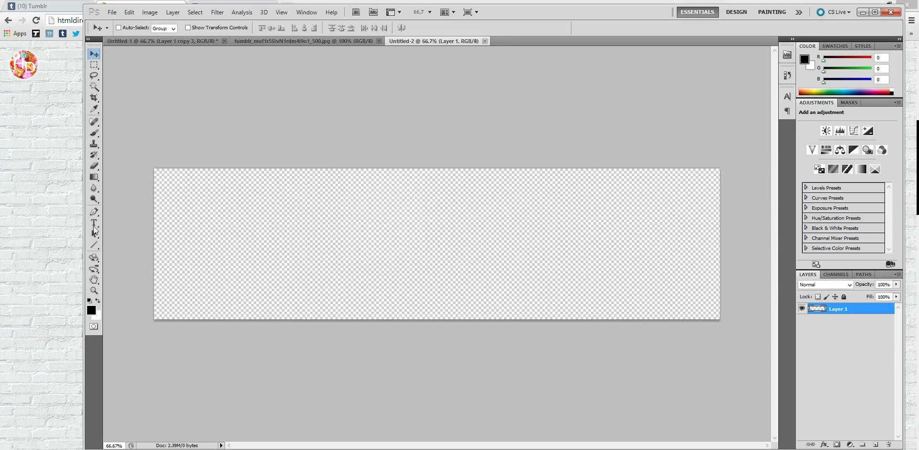
Step: Add the text "tutorial" in a text box spanning the canvas width, keeping its original position
{"action": "left_click", "coordinate": [94, 223]}
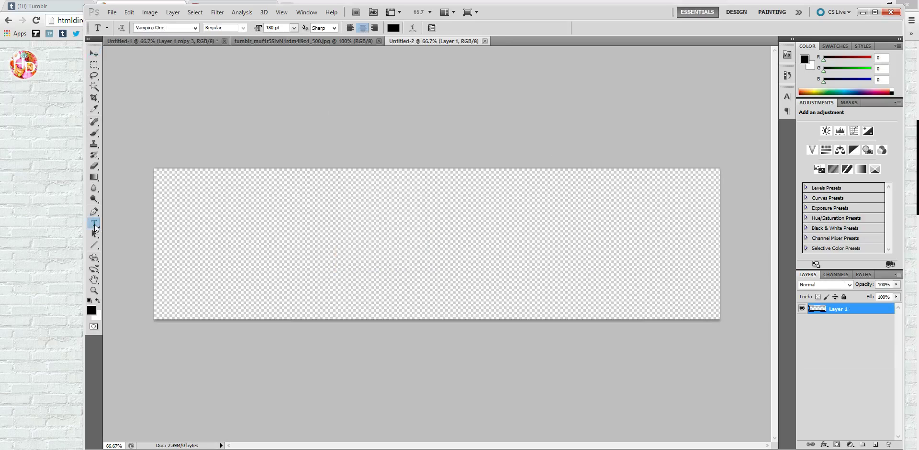
{"action": "left_click_drag", "start_coordinate": [154, 179], "coordinate": [719, 304]}
{"action": "type", "text": "tut"}
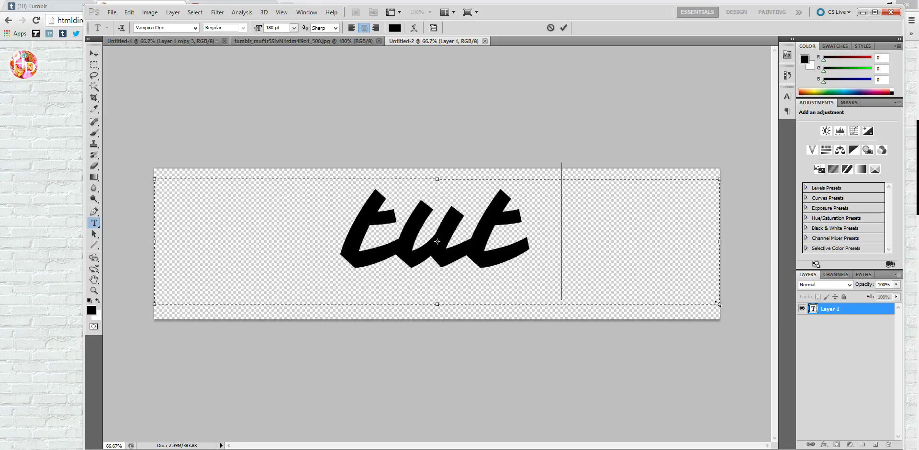
{"action": "type", "text": "orial"}
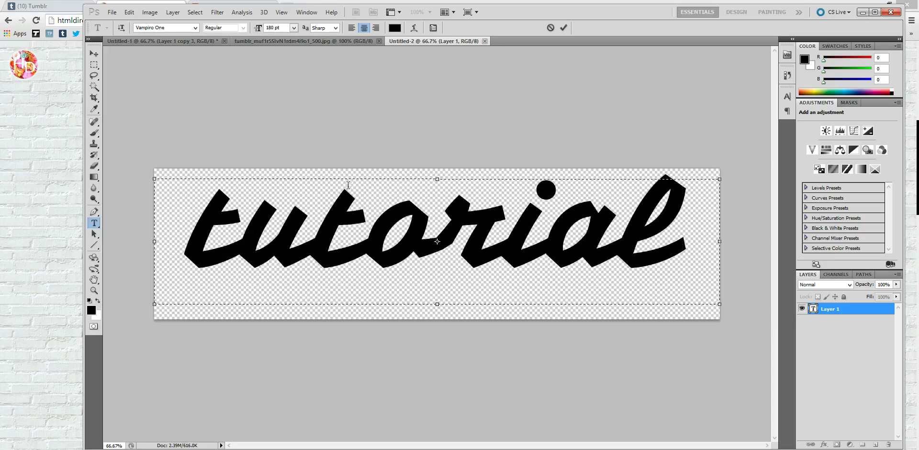
{"action": "left_click", "coordinate": [97, 57]}
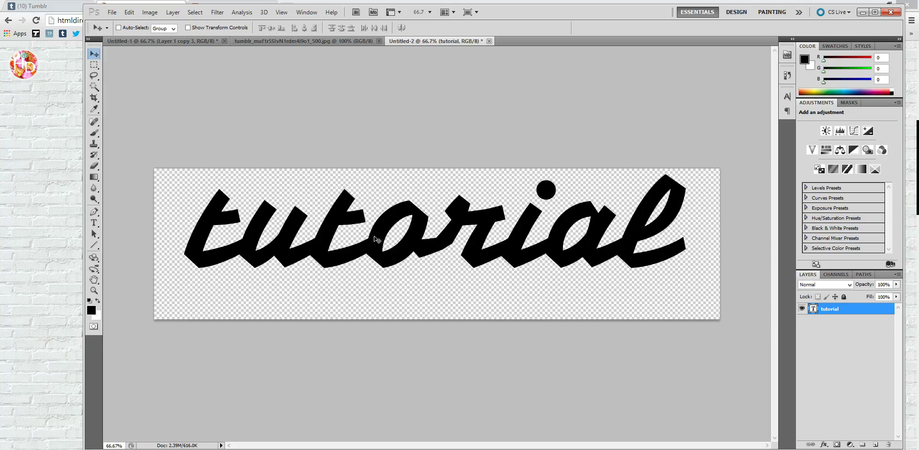
{"action": "left_click_drag", "start_coordinate": [352, 241], "coordinate": [355, 256]}
{"action": "key", "text": "ctrl+z"}
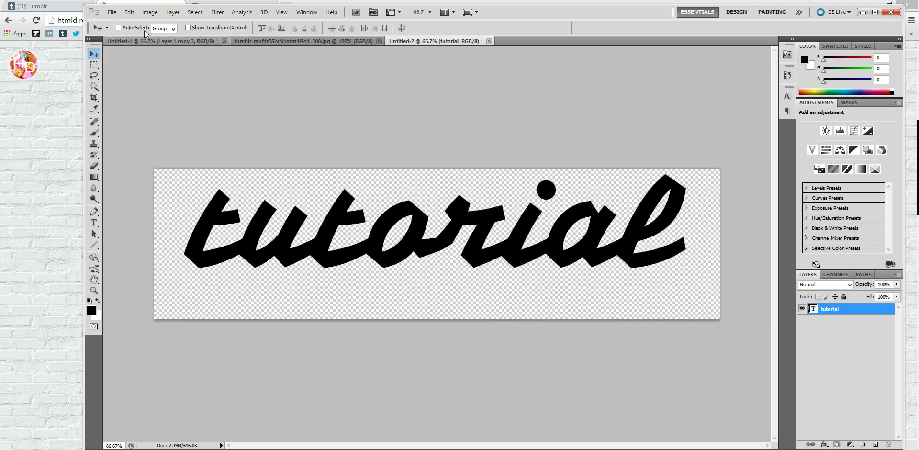
Step: Open the colourful paint image tumblr_muf1r5SIvN1rdm4i9o1_500.jpg from the Pictures folder
{"action": "left_click", "coordinate": [119, 16]}
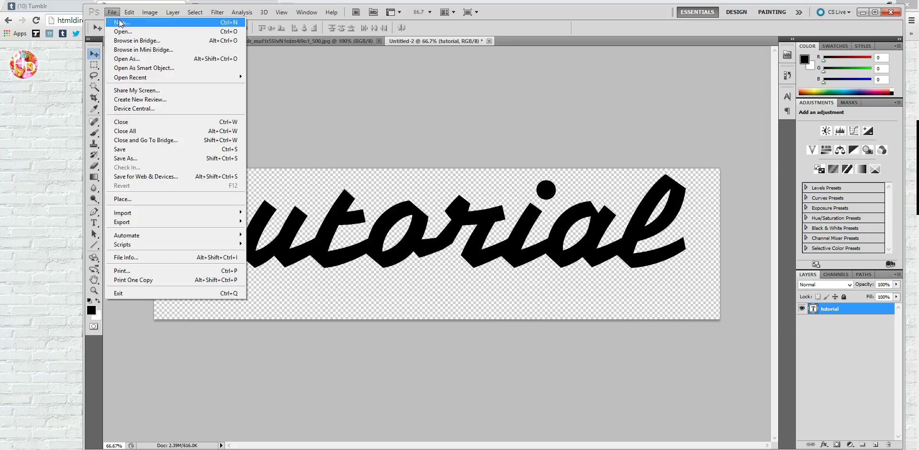
{"action": "left_click", "coordinate": [123, 32]}
{"action": "left_click_drag", "start_coordinate": [608, 101], "coordinate": [607, 192]}
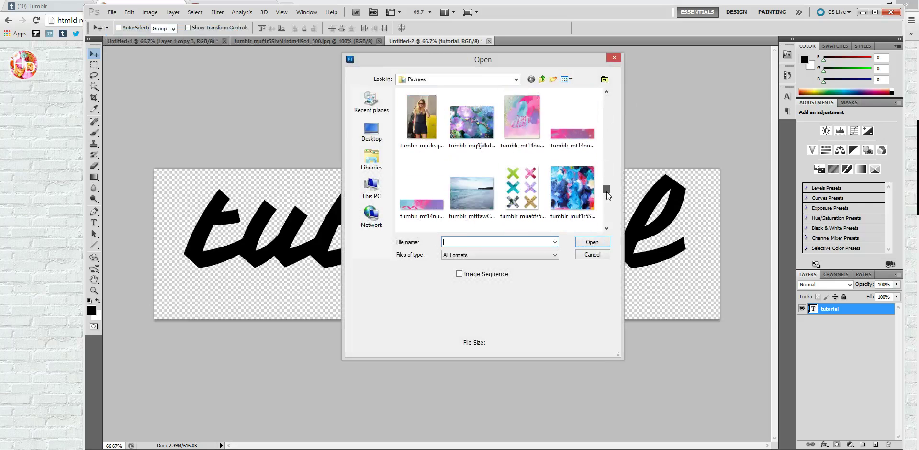
{"action": "left_click", "coordinate": [568, 170]}
{"action": "left_click", "coordinate": [591, 243]}
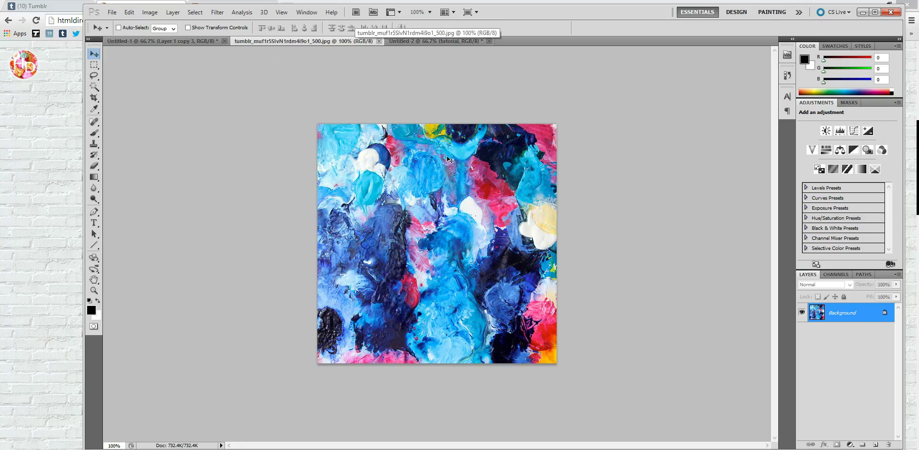
Step: Copy the entire paint image into Untitled-2 and place it over the first letters of the text
{"action": "key", "text": "ctrl+a"}
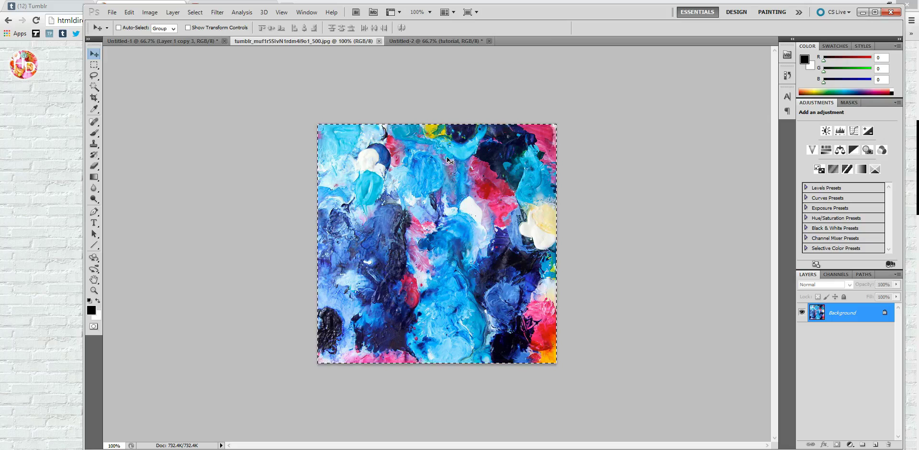
{"action": "left_click", "coordinate": [443, 41]}
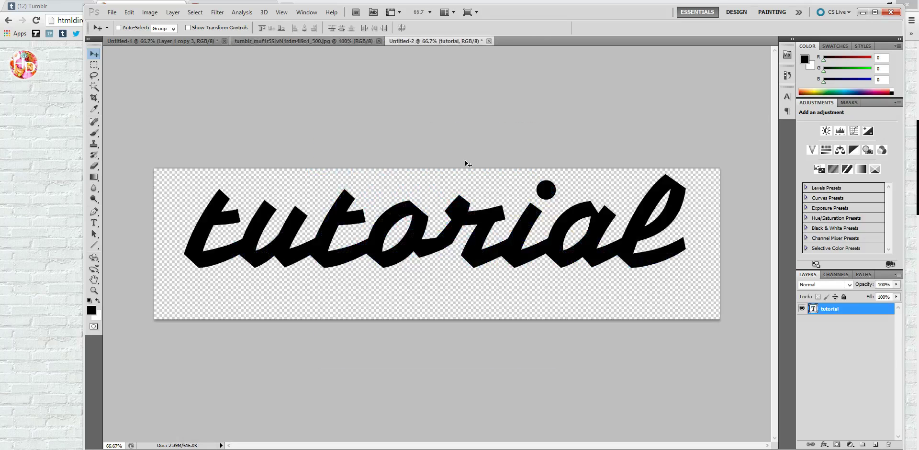
{"action": "key", "text": "ctrl+v"}
{"action": "mouse_move", "coordinate": [431, 256]}
{"action": "left_mouse_down"}
{"action": "mouse_move", "coordinate": [376, 272]}
{"action": "mouse_move", "coordinate": [241, 274]}
{"action": "mouse_move", "coordinate": [255, 270]}
{"action": "mouse_move", "coordinate": [251, 251]}
{"action": "mouse_move", "coordinate": [261, 245]}
{"action": "left_mouse_up"}
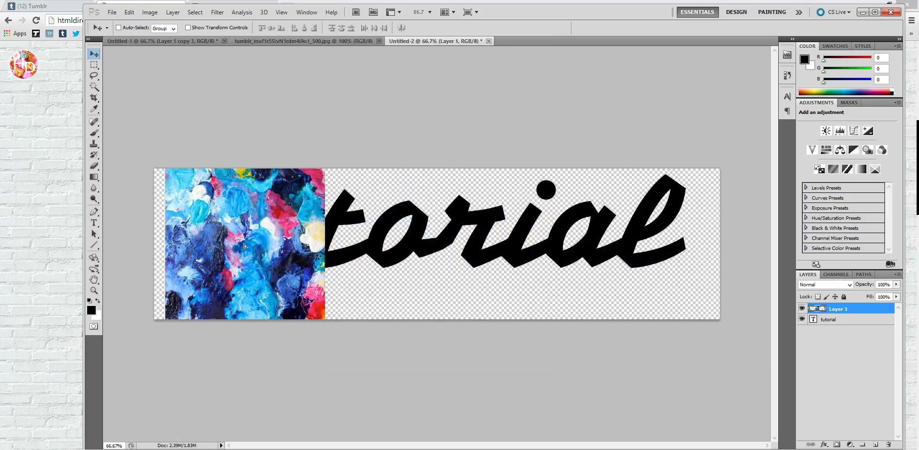
Step: Duplicate the paint image layer and place the copy flush against the original's right edge
{"action": "right_click", "coordinate": [835, 311]}
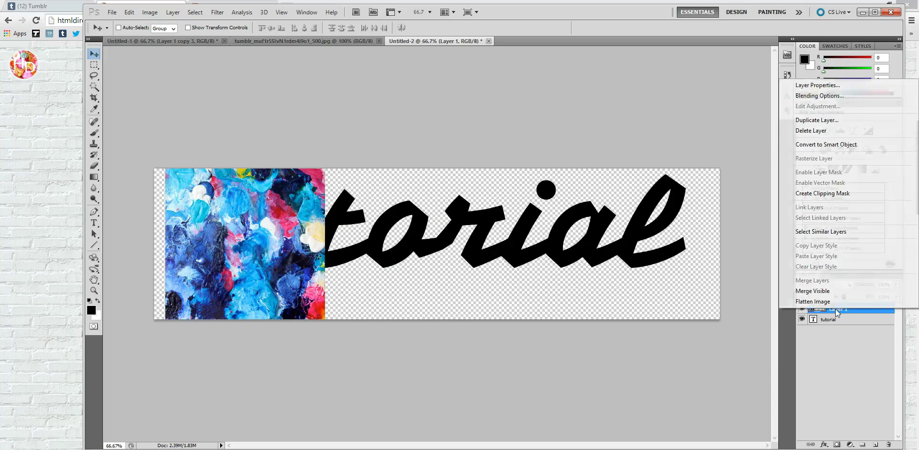
{"action": "left_click", "coordinate": [823, 122]}
{"action": "left_click", "coordinate": [534, 159]}
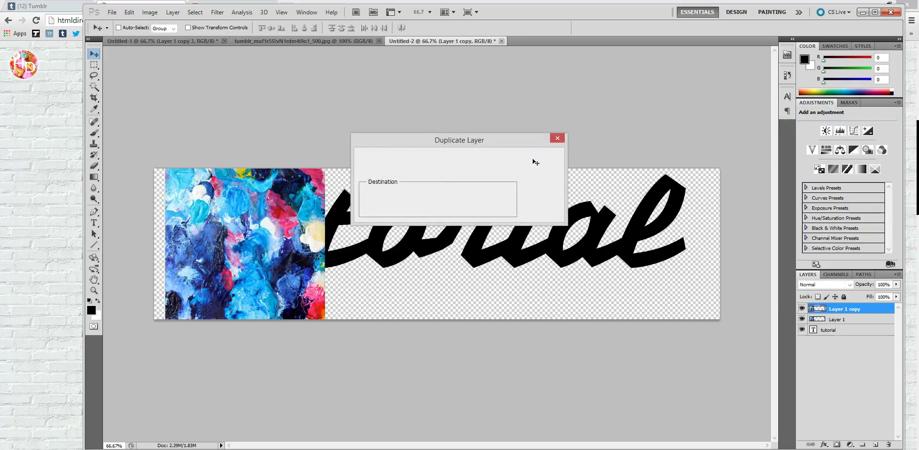
{"action": "left_click_drag", "start_coordinate": [235, 213], "coordinate": [393, 217]}
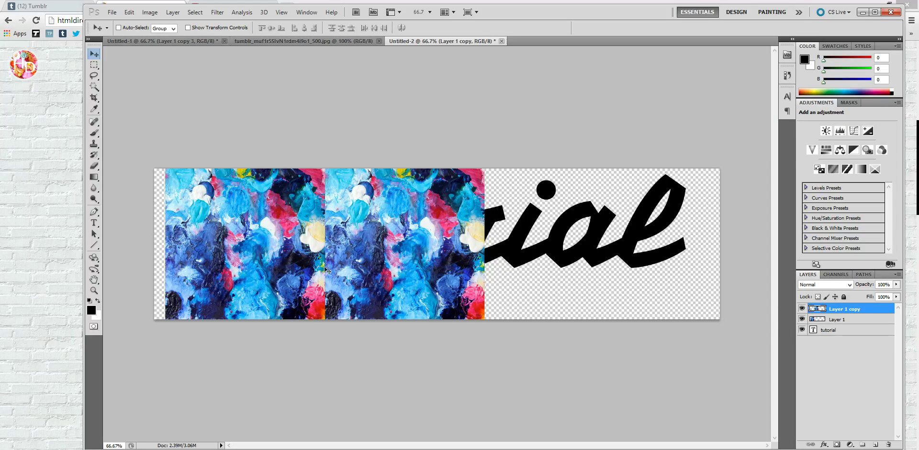
Step: Flip the duplicated paint layer horizontally so it mirrors the original
{"action": "left_click", "coordinate": [135, 19]}
{"action": "mouse_move", "coordinate": [165, 201]}
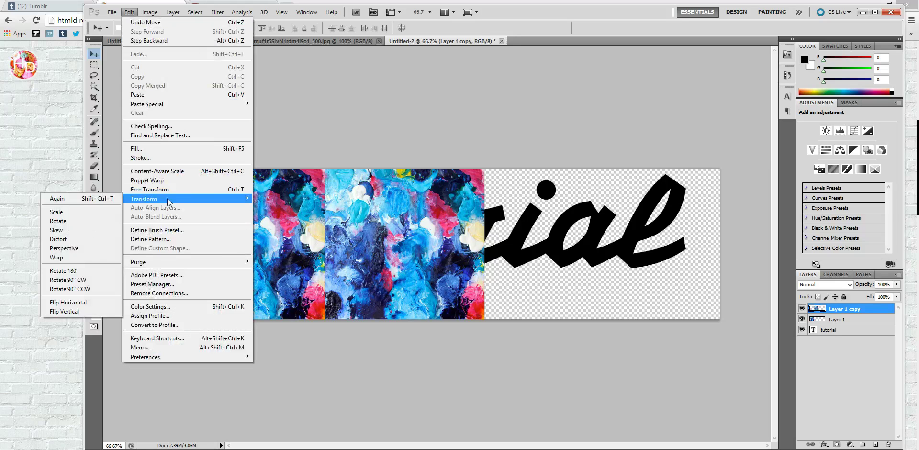
{"action": "left_click", "coordinate": [99, 304]}
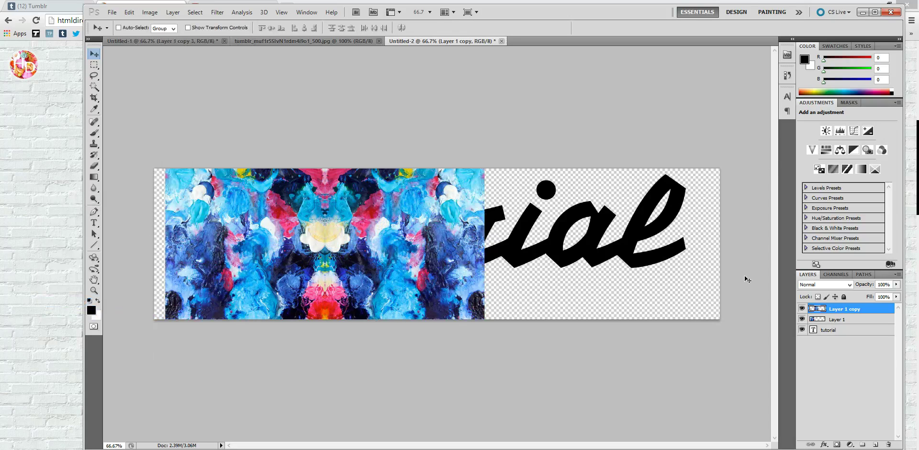
Step: Duplicate both paint layers together and place the copies beside them to cover the rest of the text
{"action": "left_click", "coordinate": [844, 319], "text": "shift"}
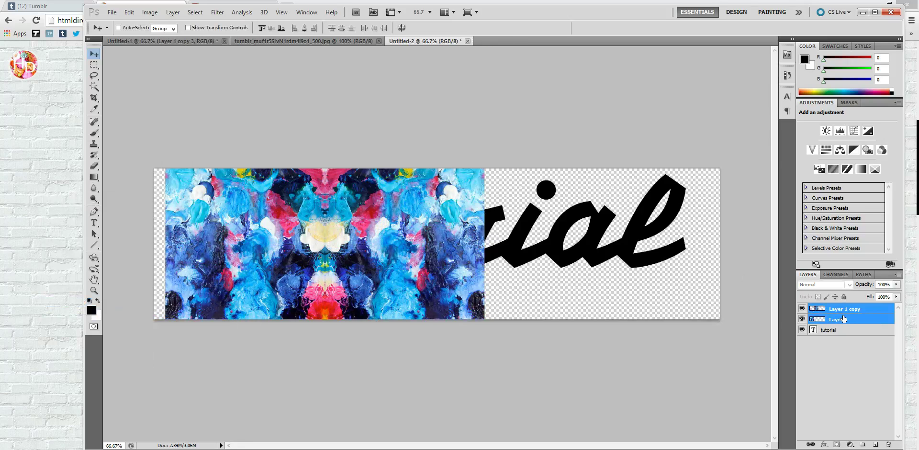
{"action": "right_click", "coordinate": [844, 319]}
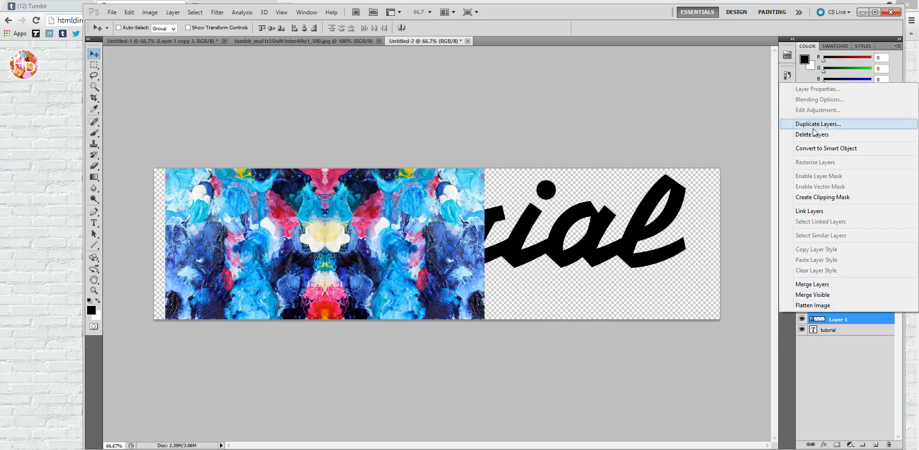
{"action": "left_click", "coordinate": [817, 125]}
{"action": "left_click", "coordinate": [553, 158]}
{"action": "left_click_drag", "start_coordinate": [296, 243], "coordinate": [614, 236]}
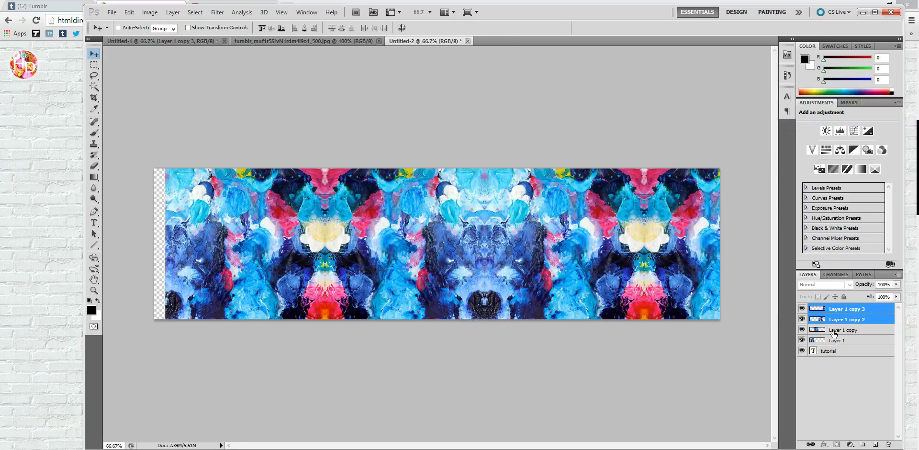
Step: Merge the four paint layers, from Layer 1 to Layer 1 copy 3, into one layer
{"action": "left_click", "coordinate": [834, 310]}
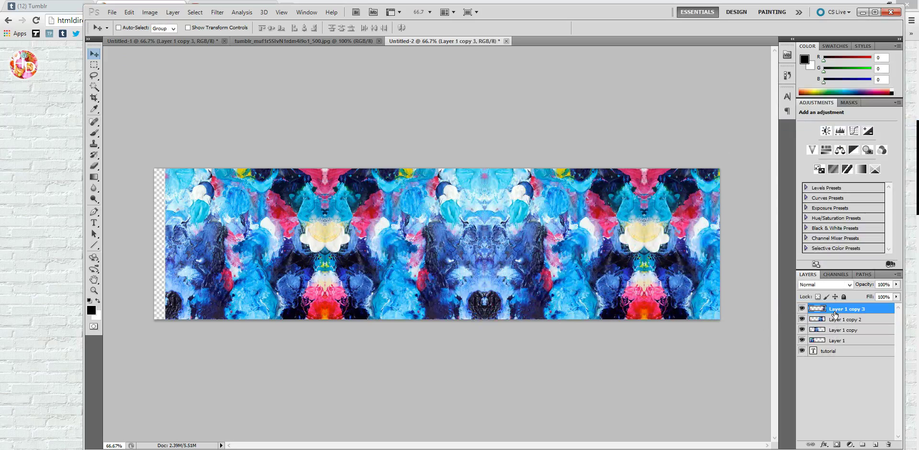
{"action": "left_click", "coordinate": [843, 342], "text": "shift"}
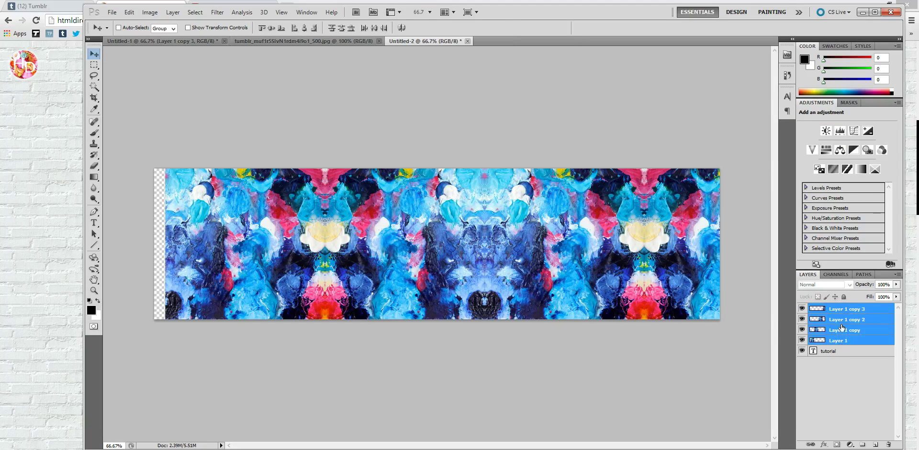
{"action": "right_click", "coordinate": [840, 321]}
{"action": "left_click", "coordinate": [830, 291]}
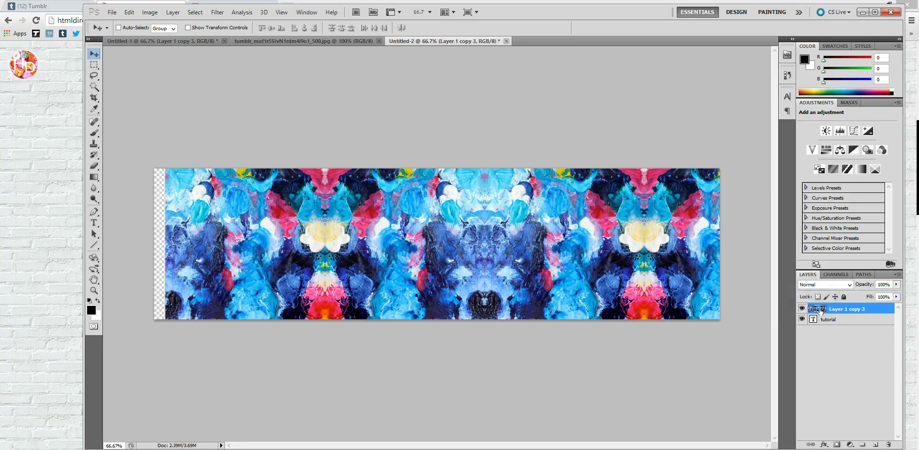
Step: Hide the merged paint layer and load the outline of the "tutorial" text layer as a selection
{"action": "left_click", "coordinate": [803, 309]}
{"action": "left_click", "coordinate": [803, 309]}
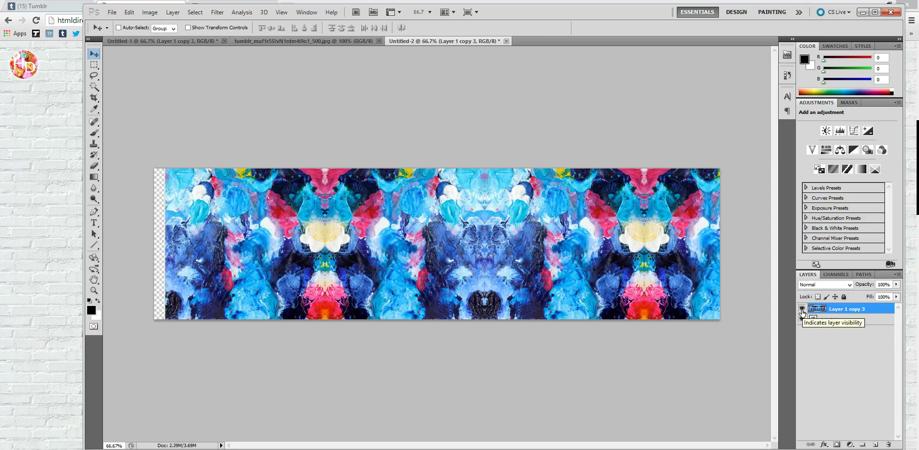
{"action": "left_click", "coordinate": [803, 309]}
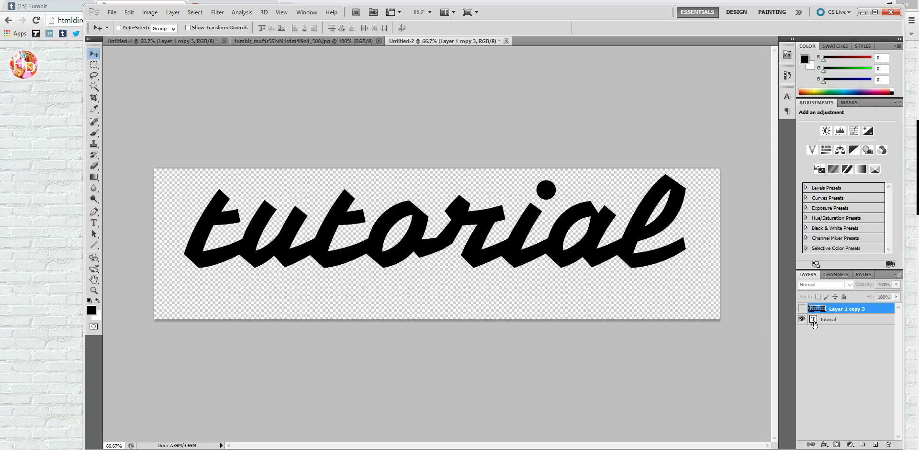
{"action": "left_click", "coordinate": [814, 320], "text": "ctrl"}
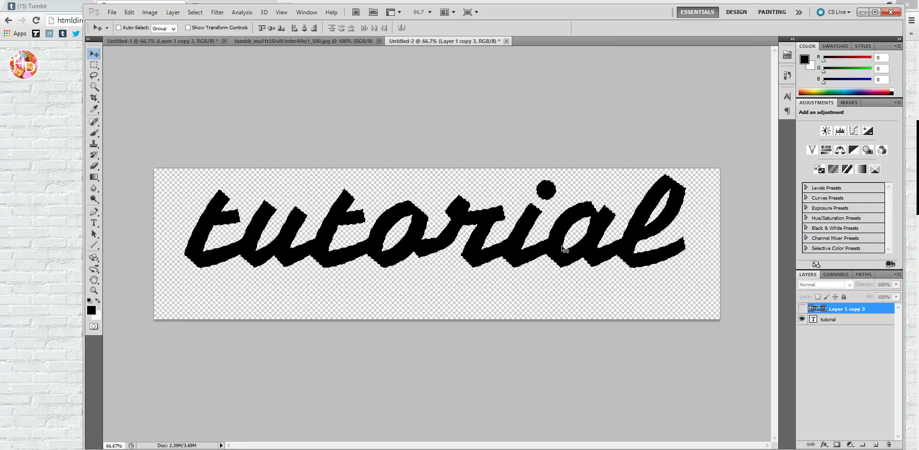
Step: Hide the text layer, show the paint layer, and delete the paint outside the "tutorial" letters using the inverted selection, clearing the selection at the end
{"action": "left_click", "coordinate": [802, 320]}
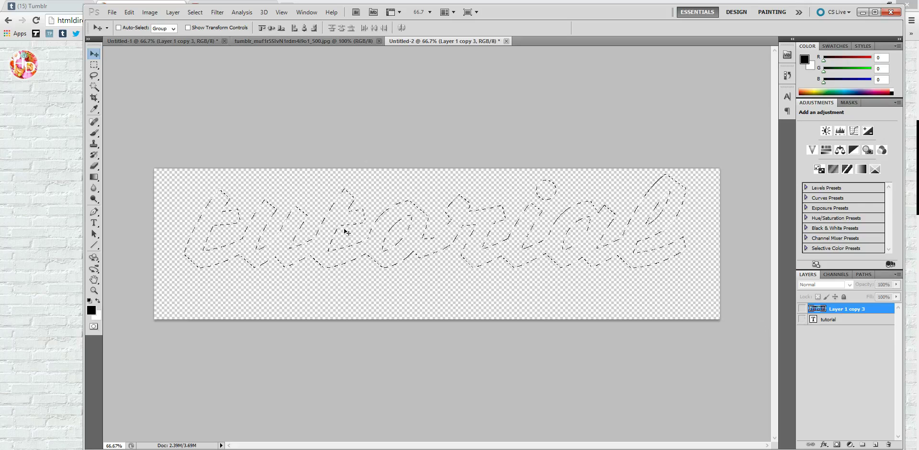
{"action": "left_click", "coordinate": [802, 309]}
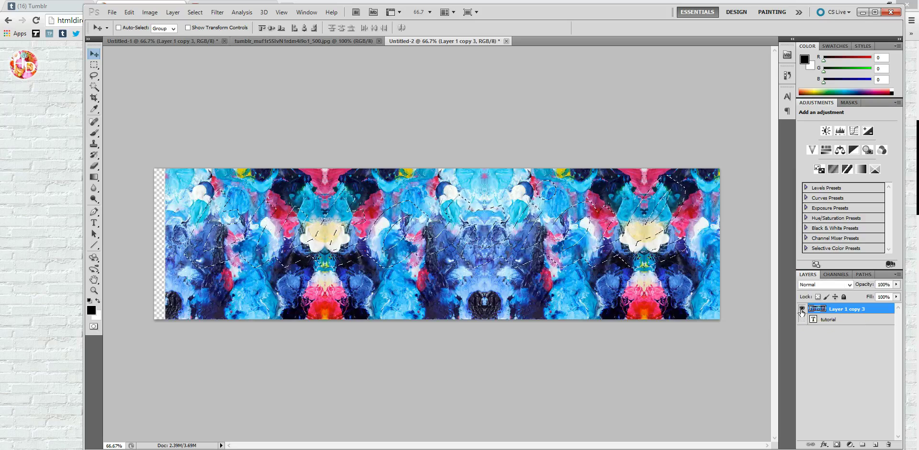
{"action": "key", "text": "ctrl+shift+i"}
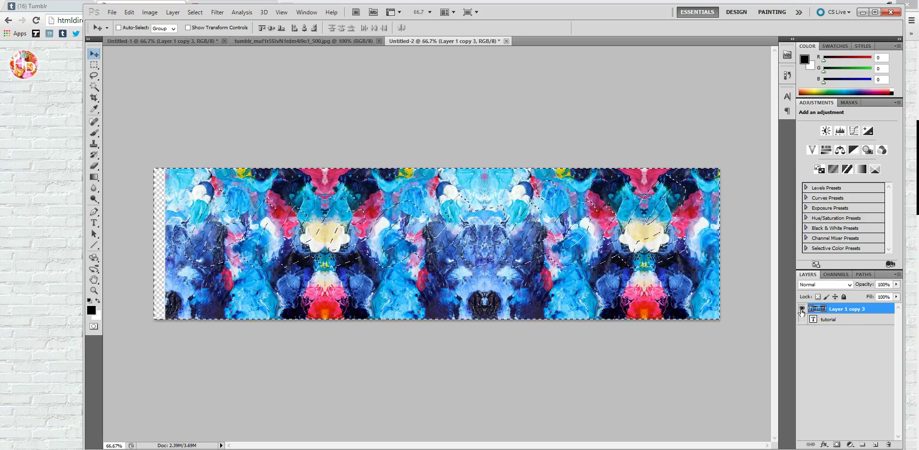
{"action": "key", "text": "Delete"}
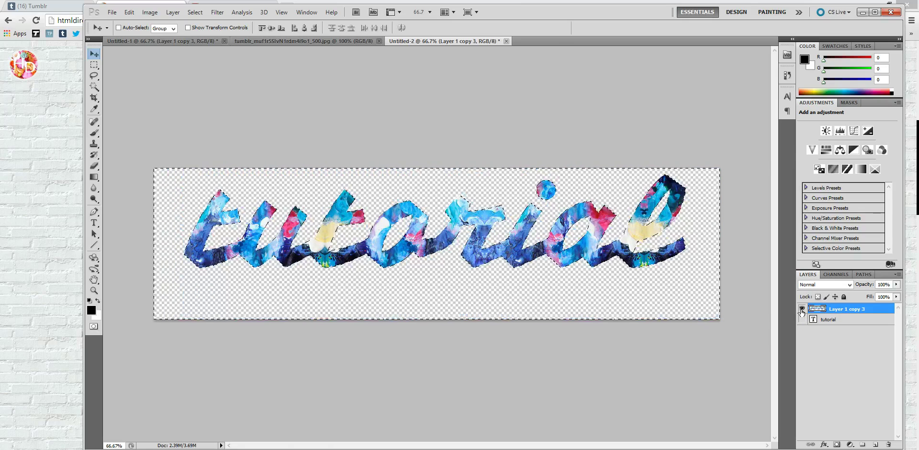
{"action": "key", "text": "ctrl+d"}
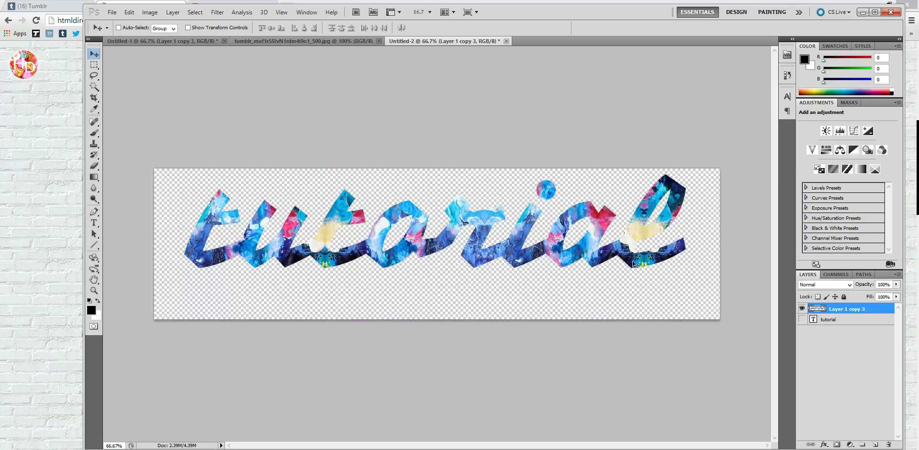
Step: Duplicate the paint-filled lettering layer as Layer 1 copy 4 and hide the original, Layer 1 copy 3
{"action": "right_click", "coordinate": [833, 312]}
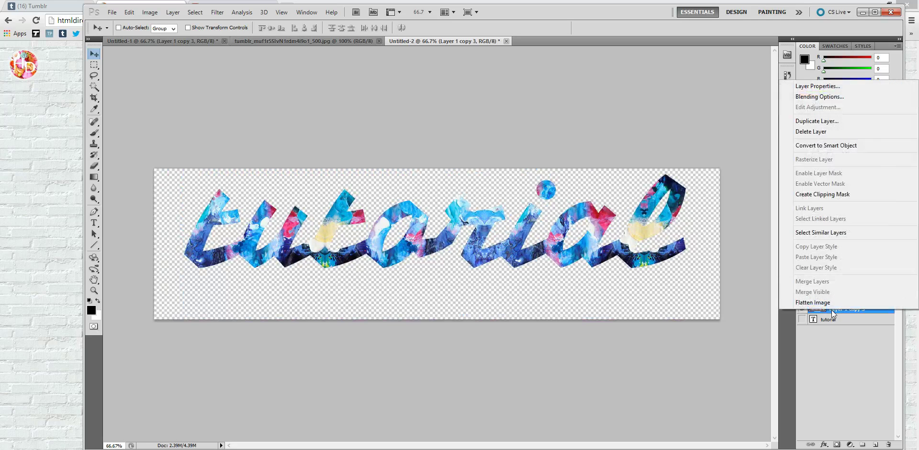
{"action": "left_click", "coordinate": [818, 121]}
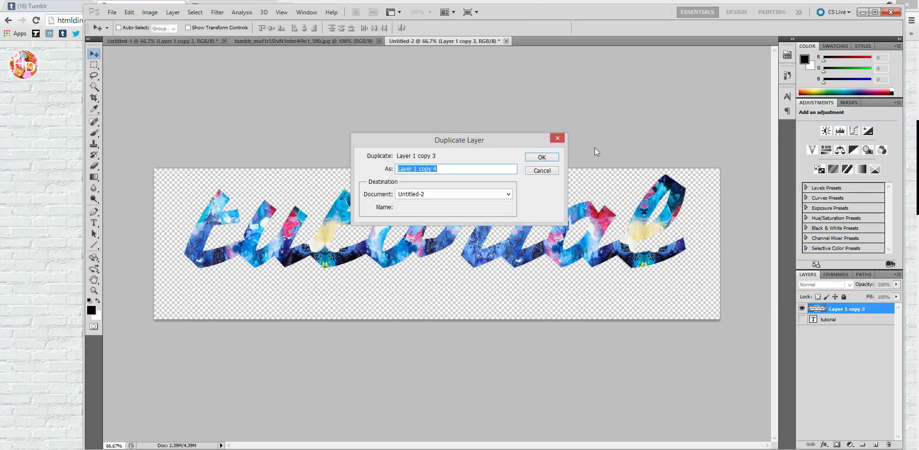
{"action": "left_click", "coordinate": [541, 157]}
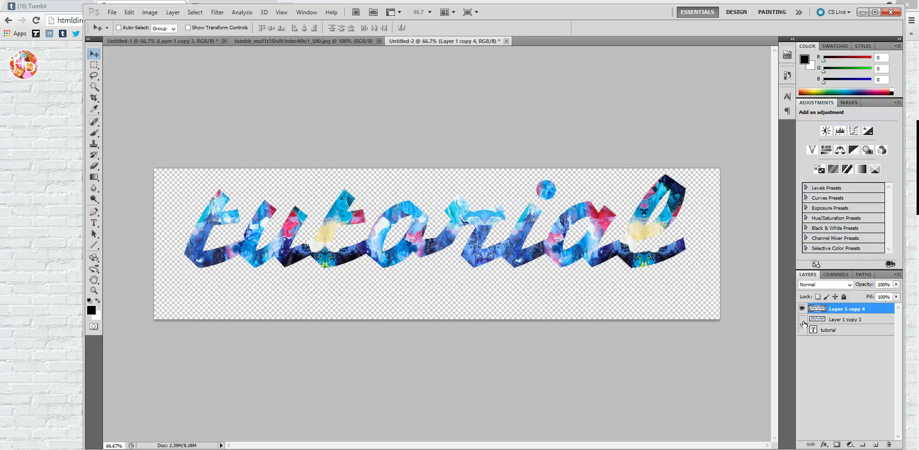
Step: Add a new empty layer and place it below both paint-filled lettering layers, above the text layer
{"action": "left_click", "coordinate": [840, 320]}
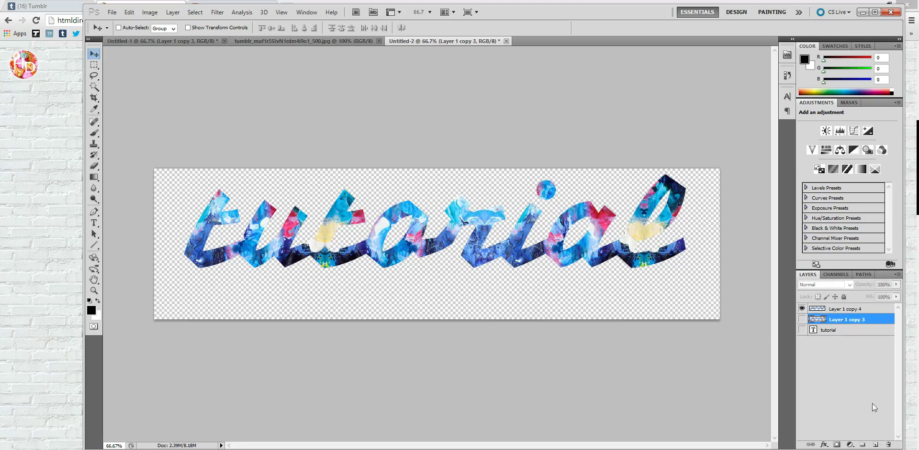
{"action": "left_click", "coordinate": [876, 446]}
{"action": "left_click_drag", "start_coordinate": [834, 316], "coordinate": [835, 333]}
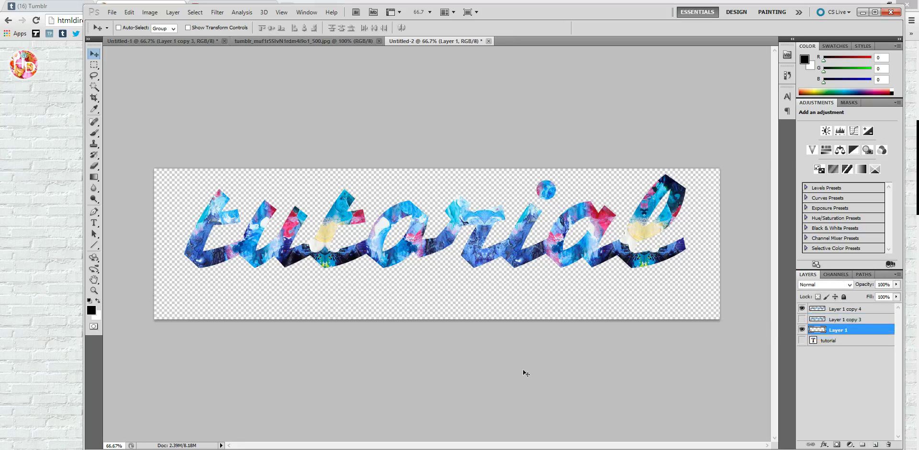
{"action": "left_click", "coordinate": [98, 302]}
{"action": "left_click", "coordinate": [98, 302]}
{"action": "left_click", "coordinate": [97, 317]}
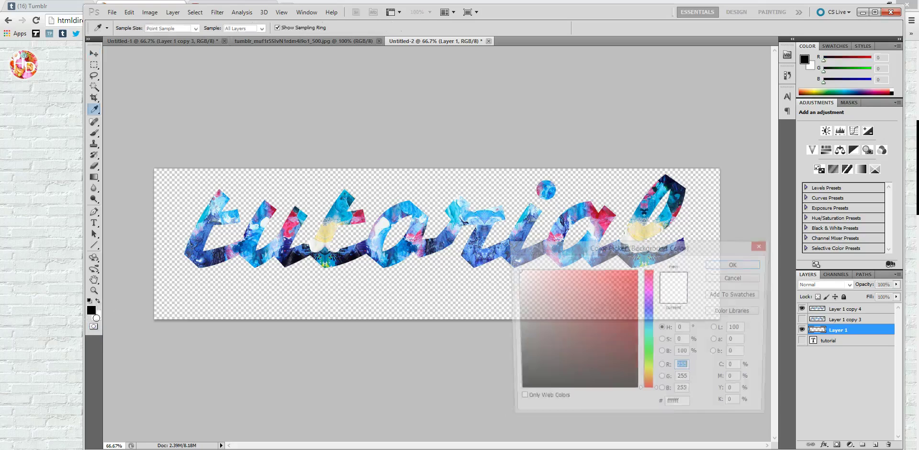
{"action": "left_click", "coordinate": [582, 323]}
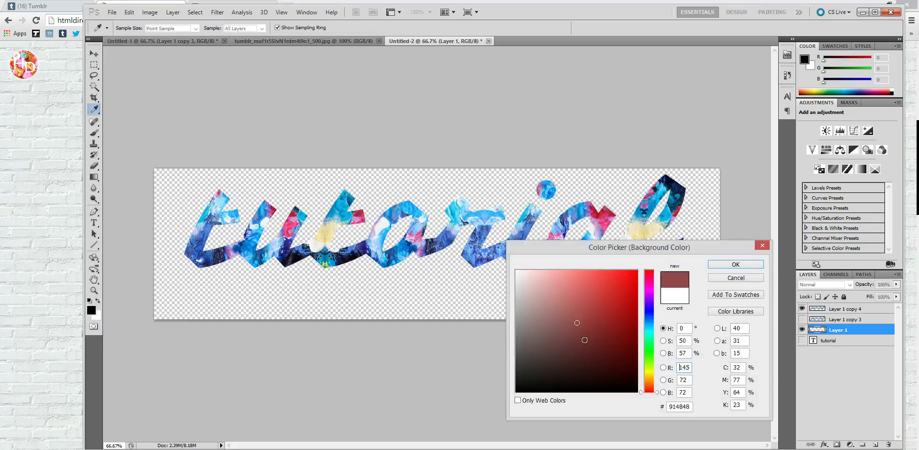
{"action": "left_click", "coordinate": [736, 278]}
{"action": "key", "text": "v"}
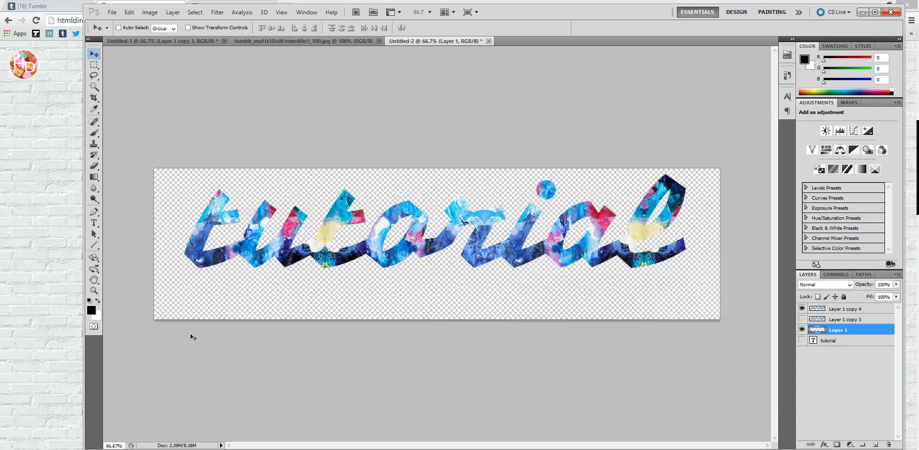
Step: Fill the new layer with the white background colour
{"action": "key", "text": "ctrl+BackSpace"}
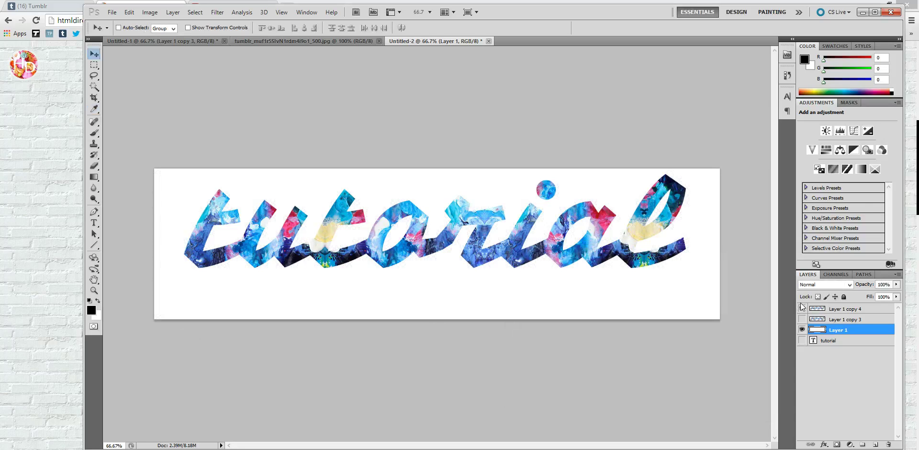
Step: Add a Drop Shadow layer style to Layer 1 copy 4 and set the shadow's distance to 10 px
{"action": "left_click", "coordinate": [833, 310]}
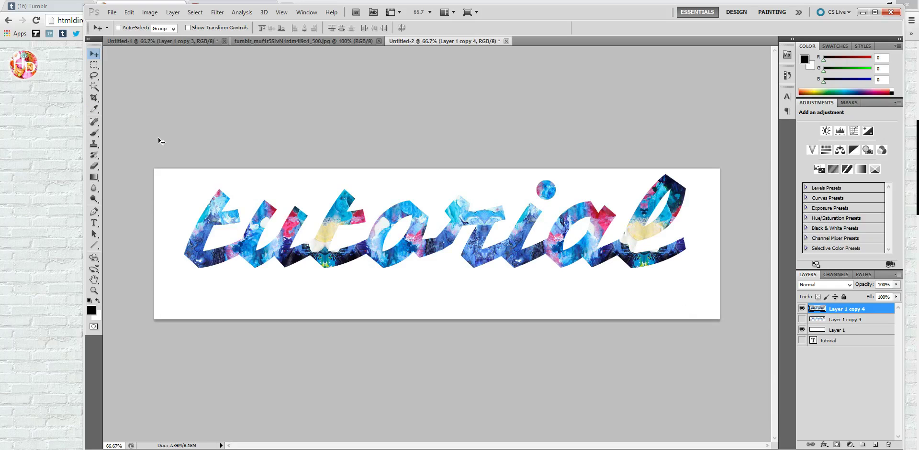
{"action": "left_click", "coordinate": [169, 14]}
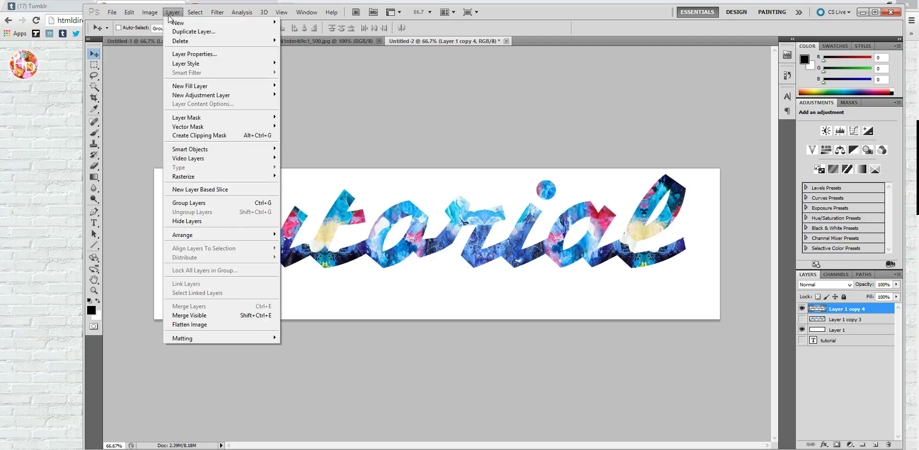
{"action": "mouse_move", "coordinate": [182, 64]}
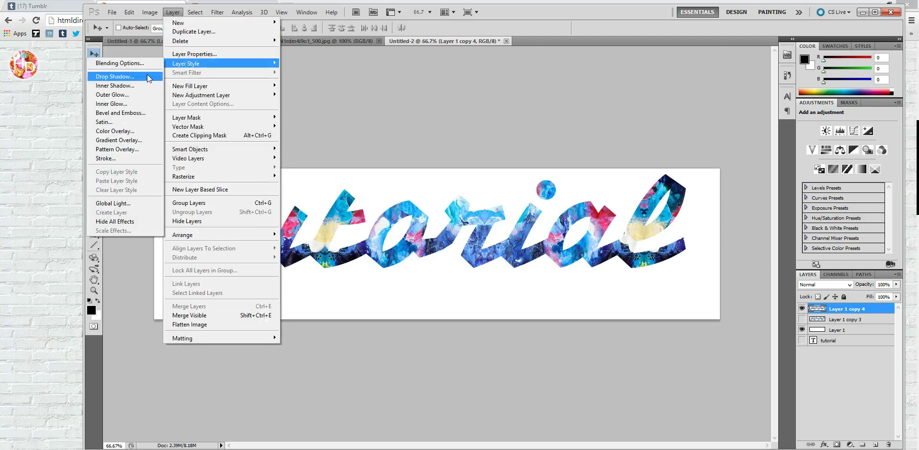
{"action": "left_click", "coordinate": [148, 78]}
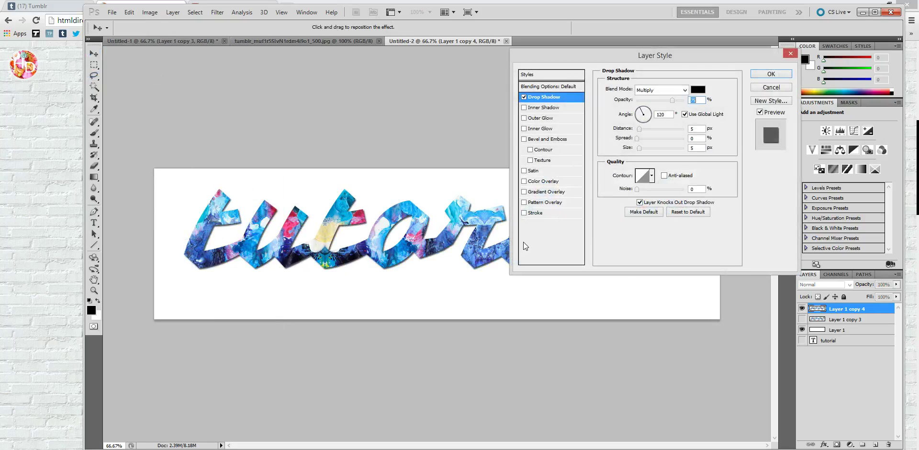
{"action": "mouse_move", "coordinate": [639, 129]}
{"action": "left_mouse_down"}
{"action": "mouse_move", "coordinate": [655, 134]}
{"action": "mouse_move", "coordinate": [645, 134]}
{"action": "left_mouse_up"}
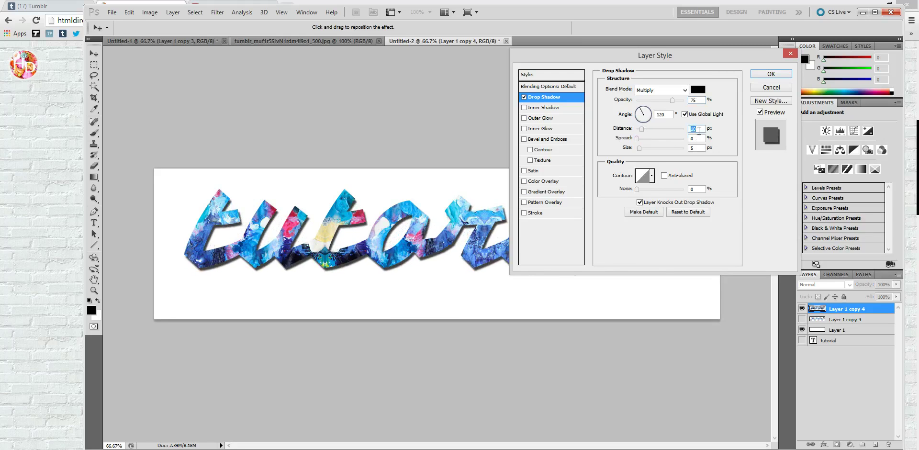
{"action": "type", "text": "5"}
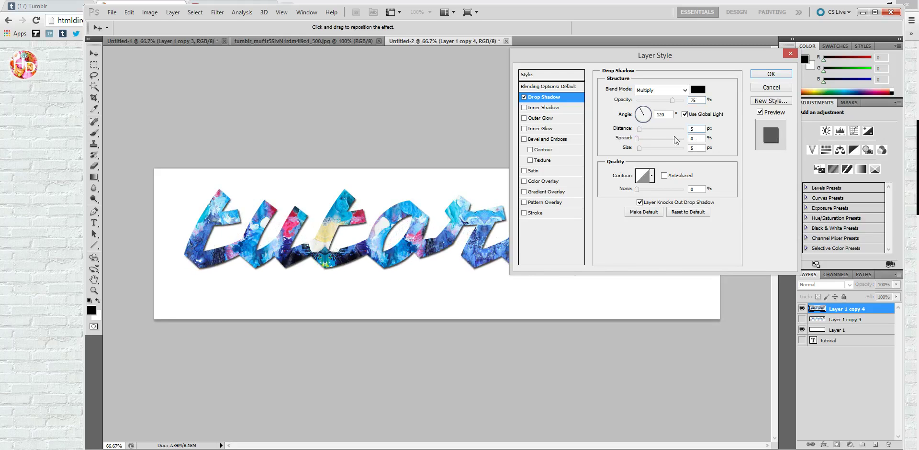
{"action": "type", "text": "15"}
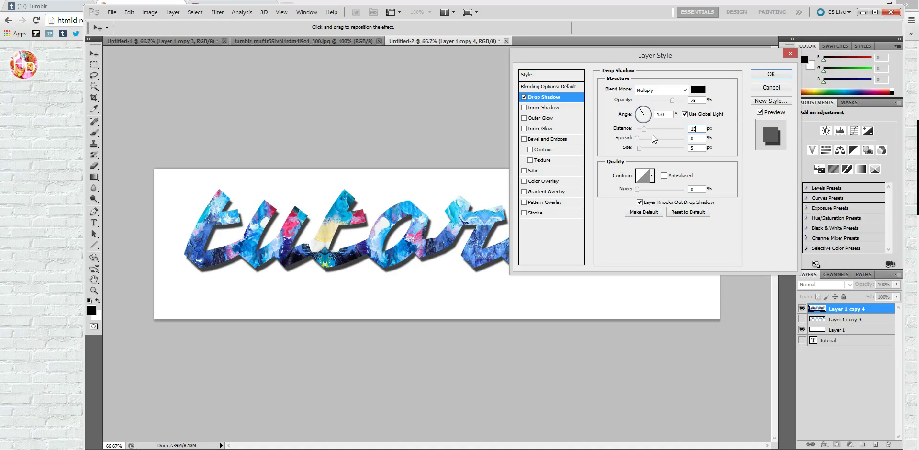
{"action": "left_click_drag", "start_coordinate": [644, 130], "coordinate": [647, 131]}
{"action": "type", "text": "10"}
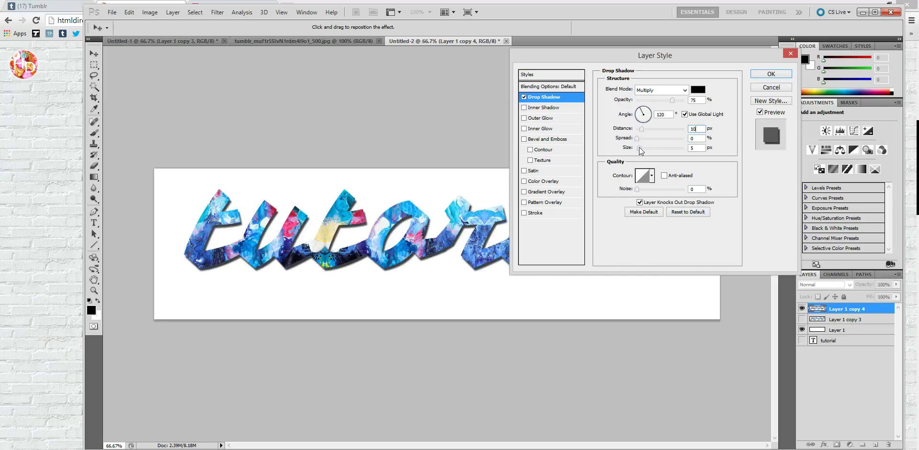
Step: Try a drop shadow size of 18 px, and test the spread before setting it back to 0%
{"action": "left_click_drag", "start_coordinate": [640, 147], "coordinate": [655, 151]}
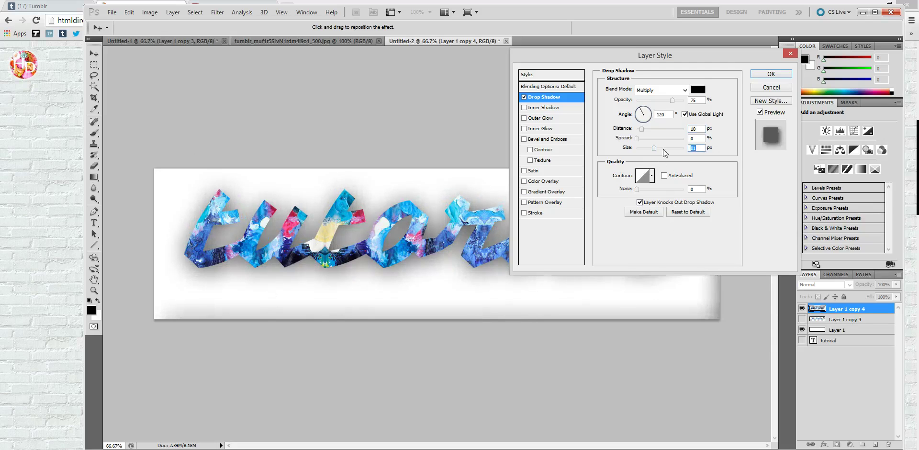
{"action": "mouse_move", "coordinate": [656, 152]}
{"action": "left_mouse_down"}
{"action": "mouse_move", "coordinate": [628, 157]}
{"action": "mouse_move", "coordinate": [642, 151]}
{"action": "left_mouse_up"}
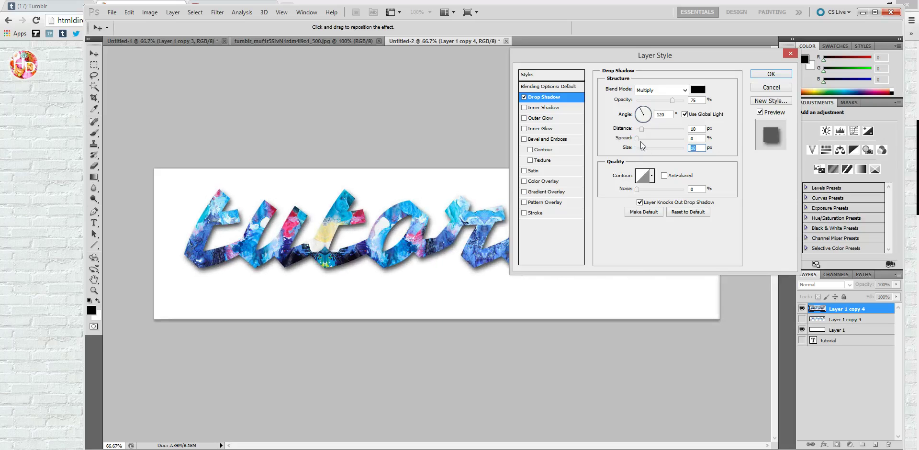
{"action": "left_click_drag", "start_coordinate": [639, 140], "coordinate": [693, 141]}
{"action": "type", "text": "0"}
Step: Switch off the drop shadow and try the Inner Shadow effect on the lettering, then remove it
{"action": "left_click", "coordinate": [525, 97]}
{"action": "left_click", "coordinate": [525, 108]}
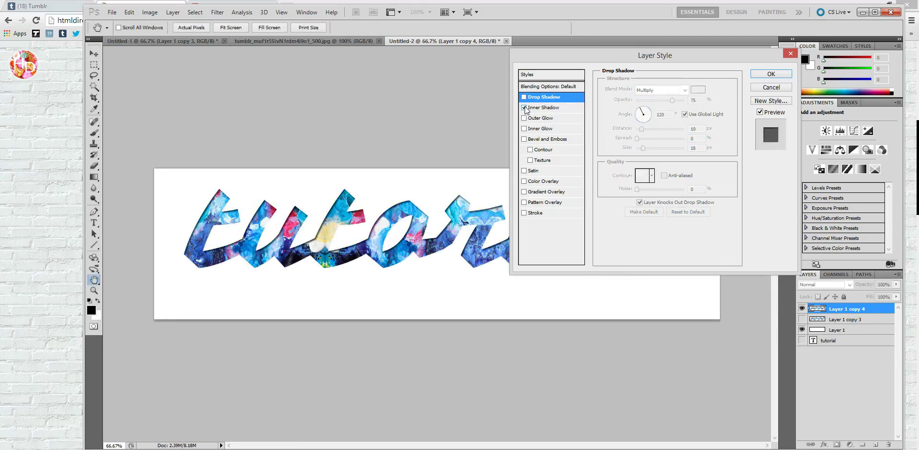
{"action": "left_click", "coordinate": [524, 108]}
Step: Try a Bevel and Emboss effect with an increased size on the lettering, then switch it off
{"action": "left_click", "coordinate": [525, 139]}
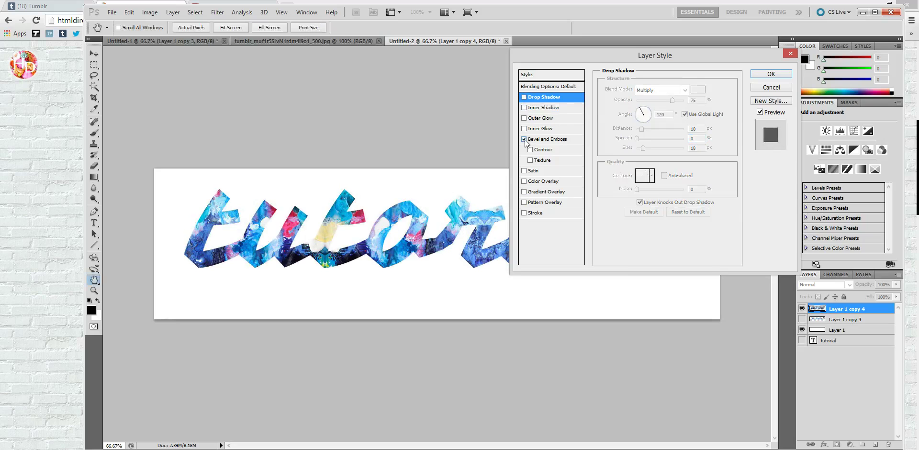
{"action": "left_click", "coordinate": [556, 139]}
{"action": "mouse_move", "coordinate": [643, 133]}
{"action": "left_mouse_down"}
{"action": "mouse_move", "coordinate": [658, 133]}
{"action": "mouse_move", "coordinate": [647, 133]}
{"action": "left_mouse_up"}
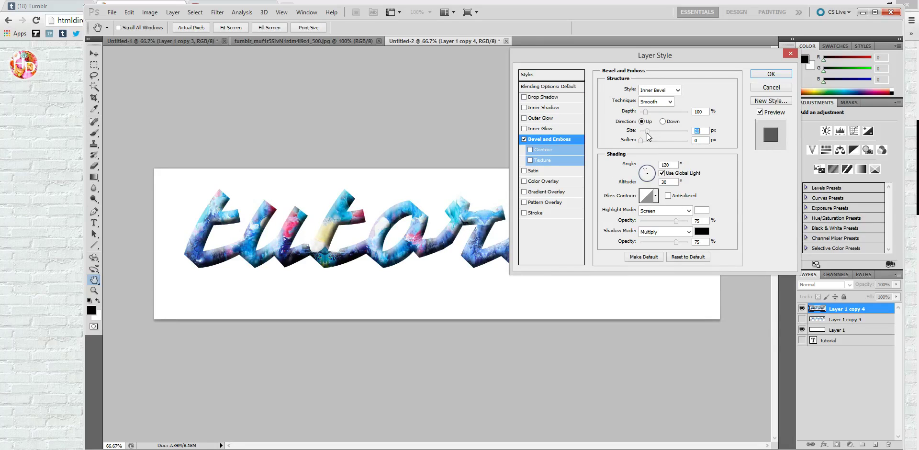
{"action": "left_click", "coordinate": [524, 139]}
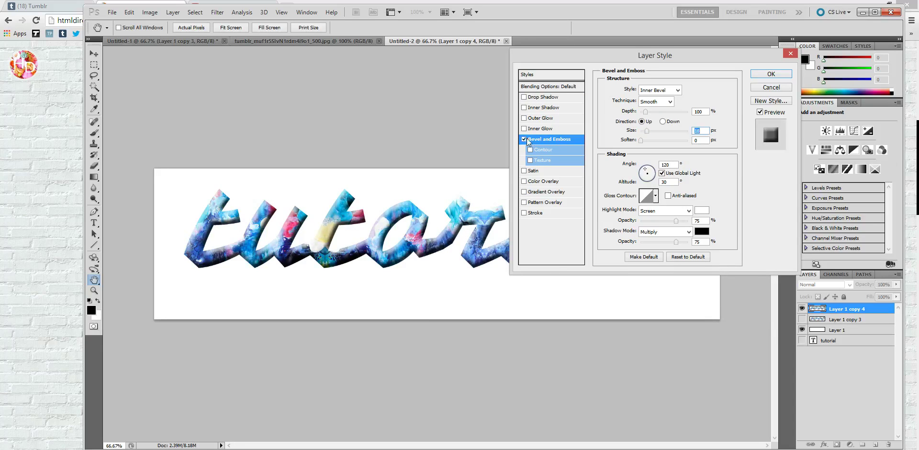
Step: Try a rainbow Gradient Overlay at a 180° angle on the lettering, then switch the overlay off
{"action": "left_click", "coordinate": [524, 192]}
{"action": "left_click", "coordinate": [539, 192]}
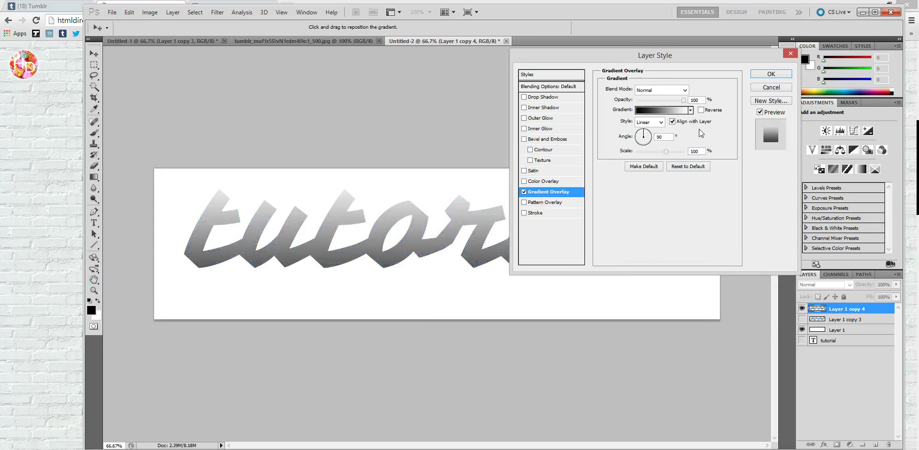
{"action": "left_click", "coordinate": [691, 110]}
{"action": "left_click", "coordinate": [618, 162]}
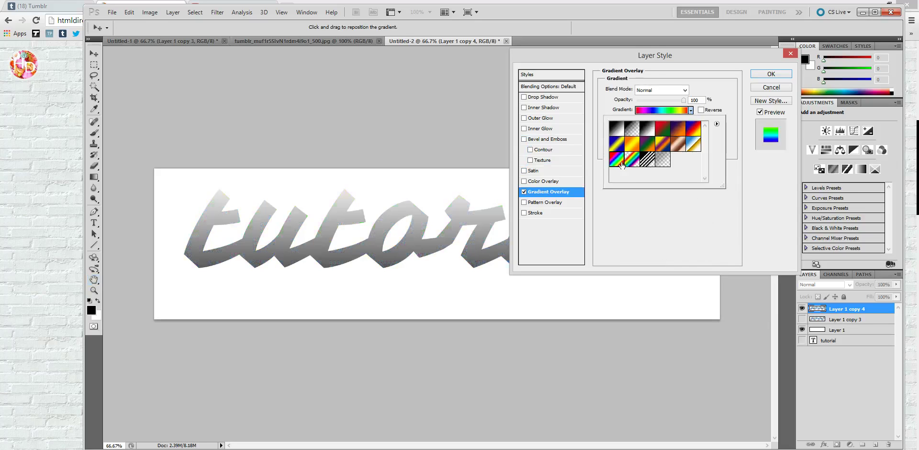
{"action": "left_click", "coordinate": [618, 158]}
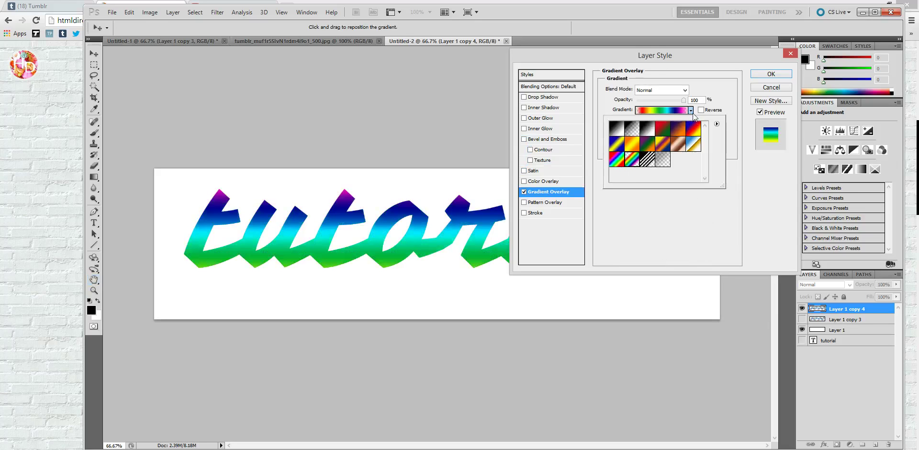
{"action": "left_click", "coordinate": [691, 110]}
{"action": "left_click", "coordinate": [638, 139]}
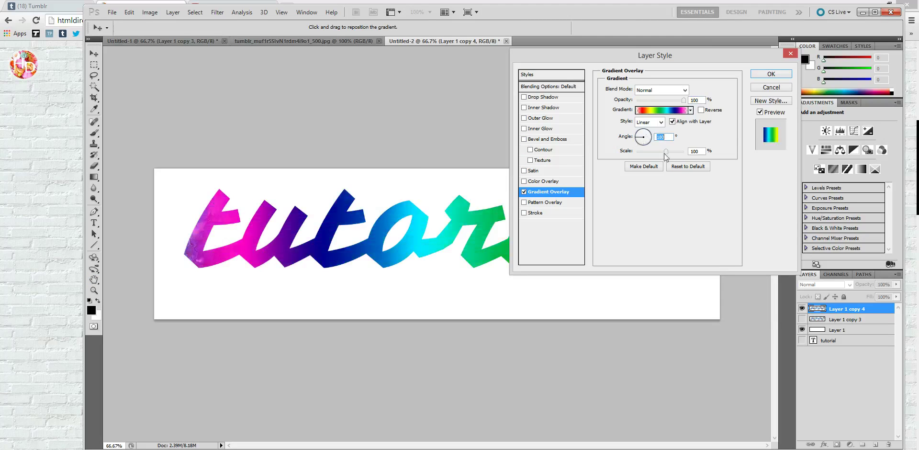
{"action": "left_click", "coordinate": [525, 192]}
Step: Turn the lettering's drop shadow back on and set its size to 5 px
{"action": "left_click", "coordinate": [525, 96]}
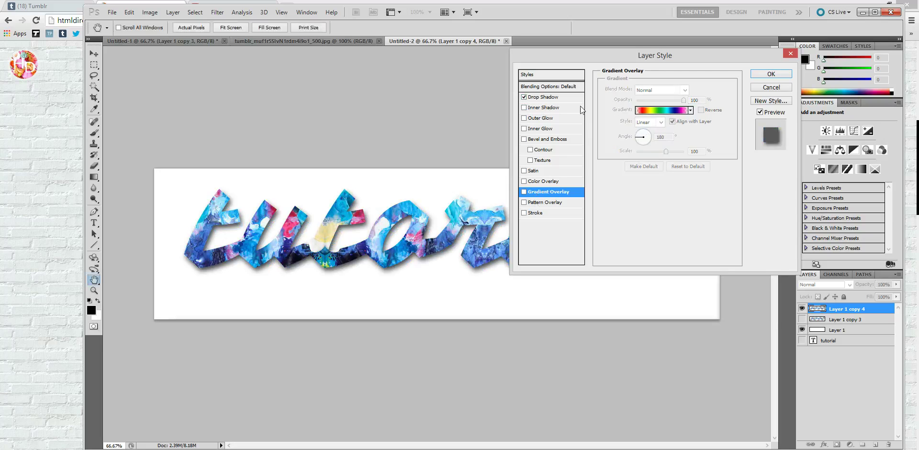
{"action": "left_click", "coordinate": [575, 98]}
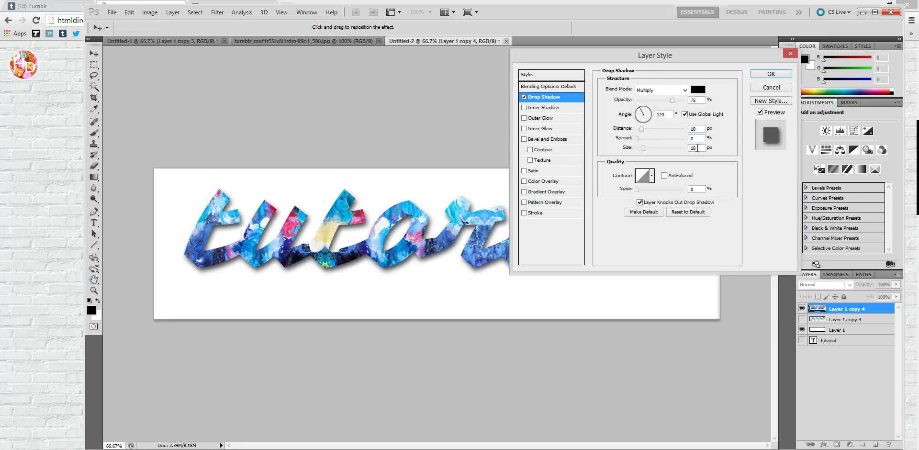
{"action": "type", "text": "5"}
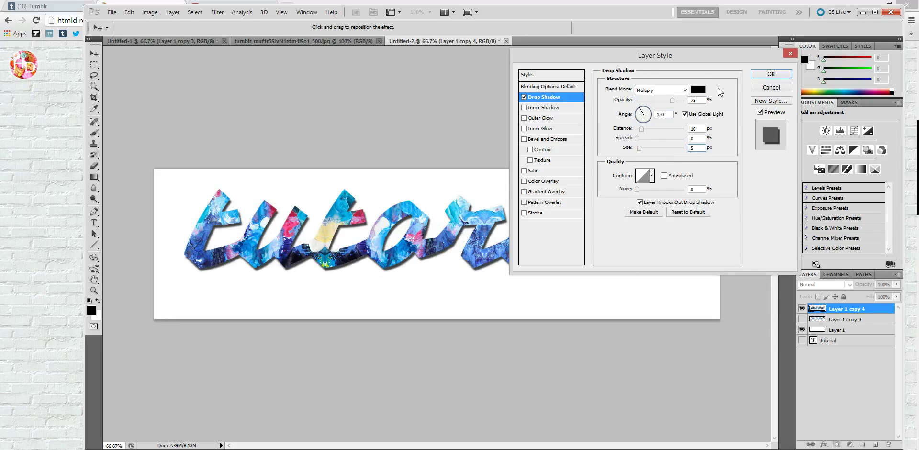
Step: Apply the drop shadow settings to the lettering and hide the white background layer
{"action": "left_click", "coordinate": [769, 74]}
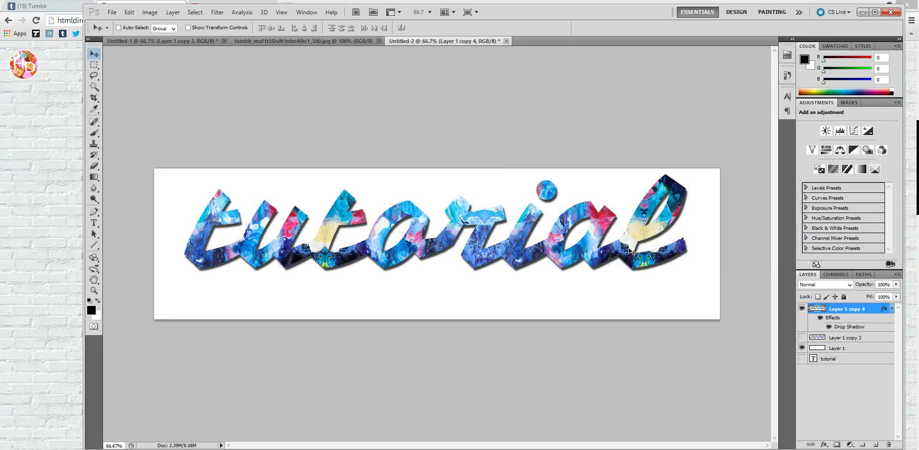
{"action": "left_click", "coordinate": [803, 348]}
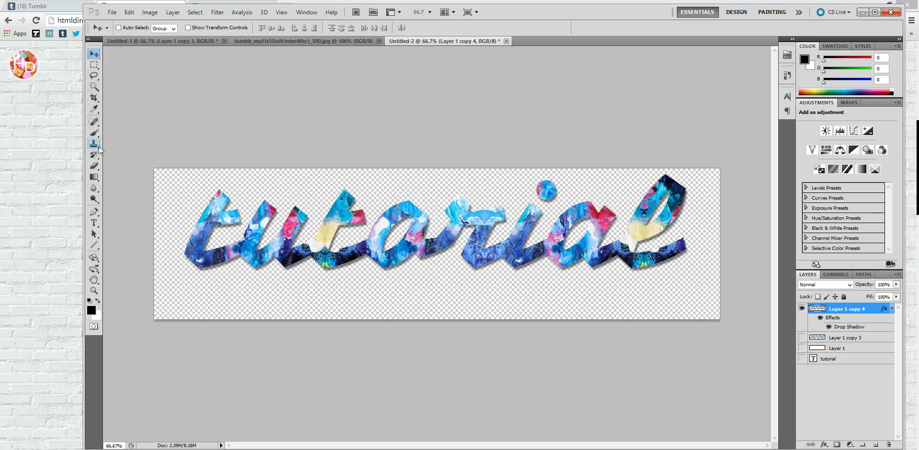
Step: Crop the canvas closely around the word "tutorial", trimming the empty margins at both sides and below
{"action": "left_click", "coordinate": [95, 99]}
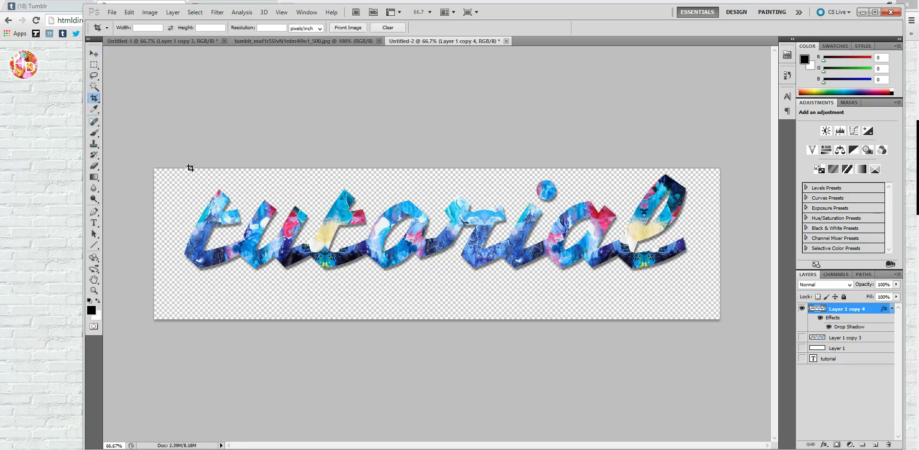
{"action": "left_click_drag", "start_coordinate": [178, 168], "coordinate": [697, 279]}
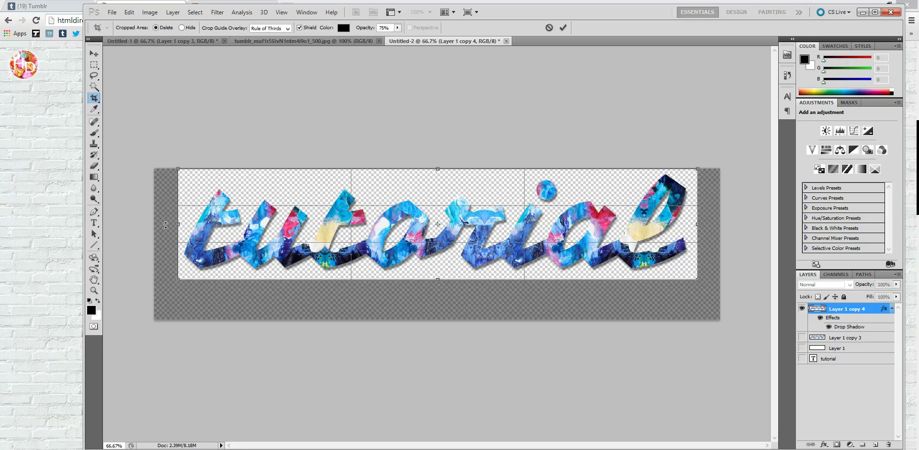
{"action": "left_click_drag", "start_coordinate": [176, 223], "coordinate": [176, 224]}
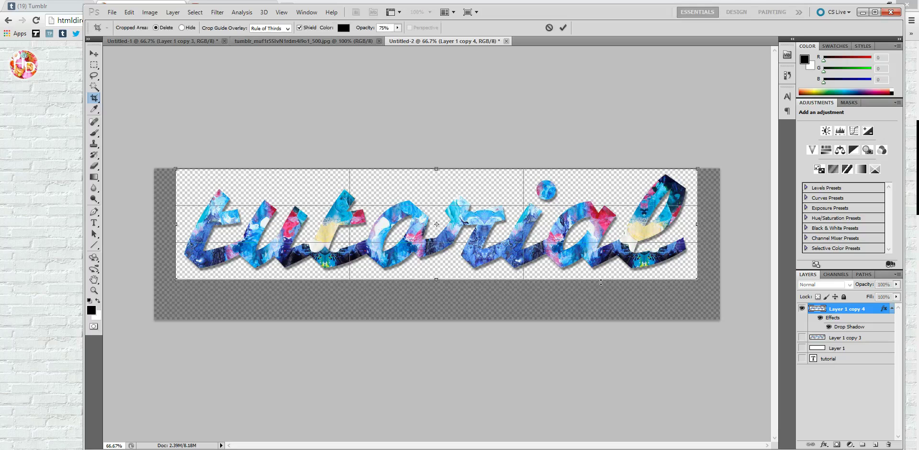
{"action": "left_click_drag", "start_coordinate": [437, 281], "coordinate": [437, 282]}
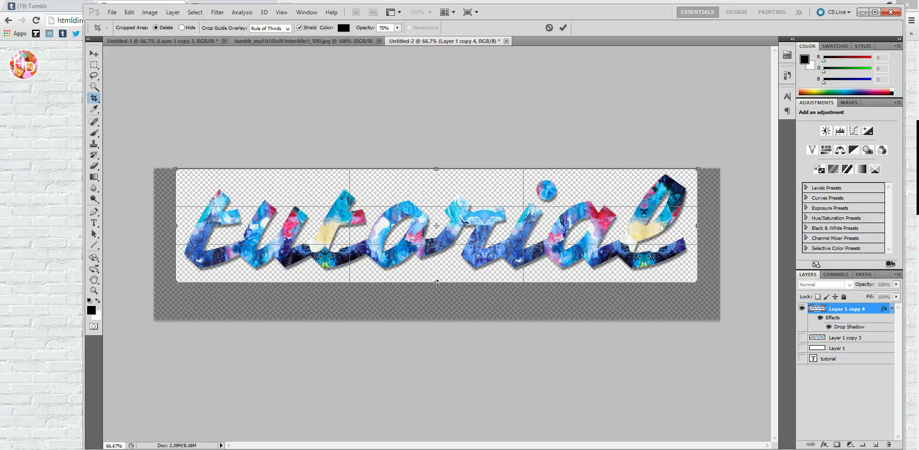
{"action": "key", "text": "Return"}
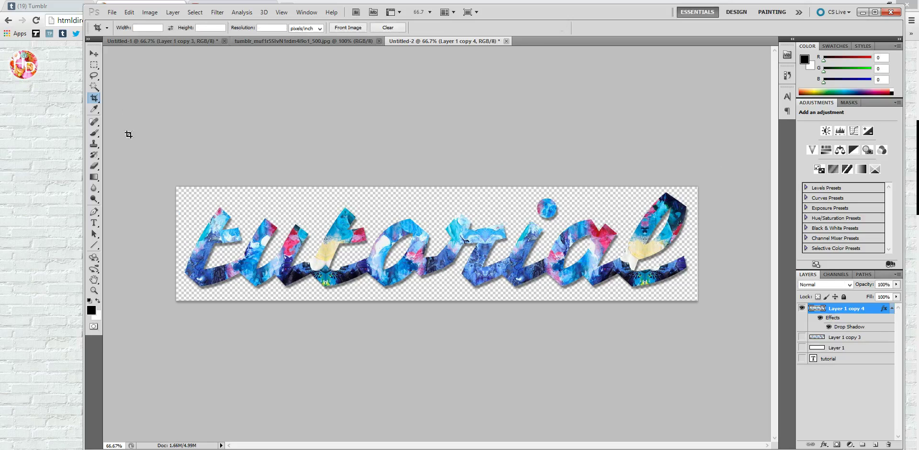
Step: Move Layer 1 copy 4 and Layer 1 copy 3 together a few pixels down on the cropped canvas
{"action": "left_click", "coordinate": [850, 338], "text": "ctrl"}
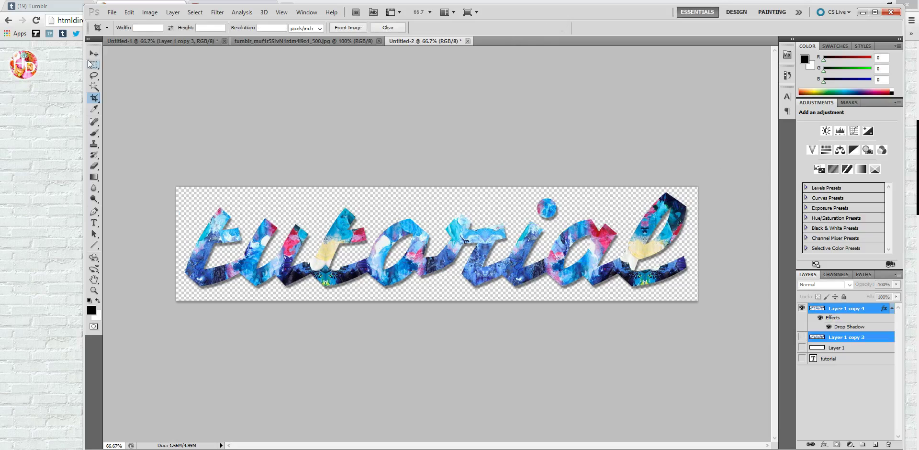
{"action": "left_click", "coordinate": [94, 53]}
{"action": "key", "text": "Down"}
{"action": "key", "text": "Down"}
{"action": "key", "text": "Down"}
{"action": "key", "text": "Down"}
{"action": "key", "text": "Down"}
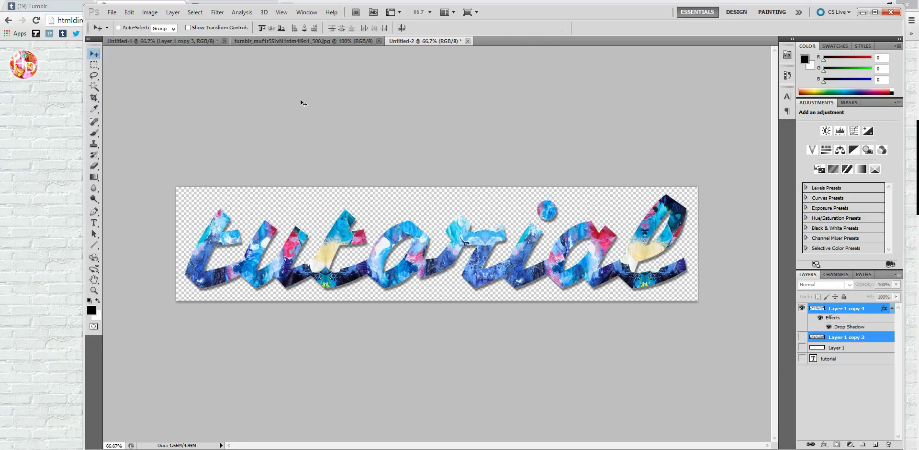
Step: Compare the lettering with and without its drop shadow, on the transparent and white backgrounds, ending with only the shadowed layer shown
{"action": "left_click", "coordinate": [828, 317]}
{"action": "left_click", "coordinate": [802, 308]}
{"action": "left_click", "coordinate": [802, 338]}
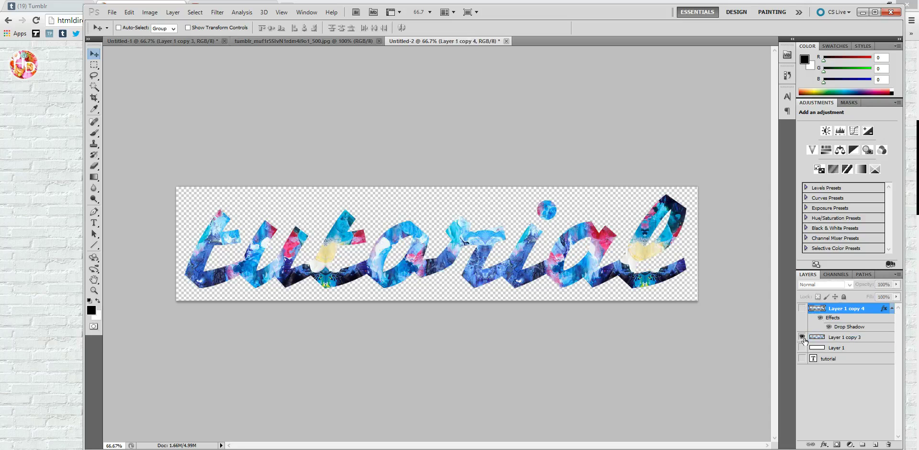
{"action": "left_click", "coordinate": [802, 308]}
{"action": "left_click", "coordinate": [803, 309]}
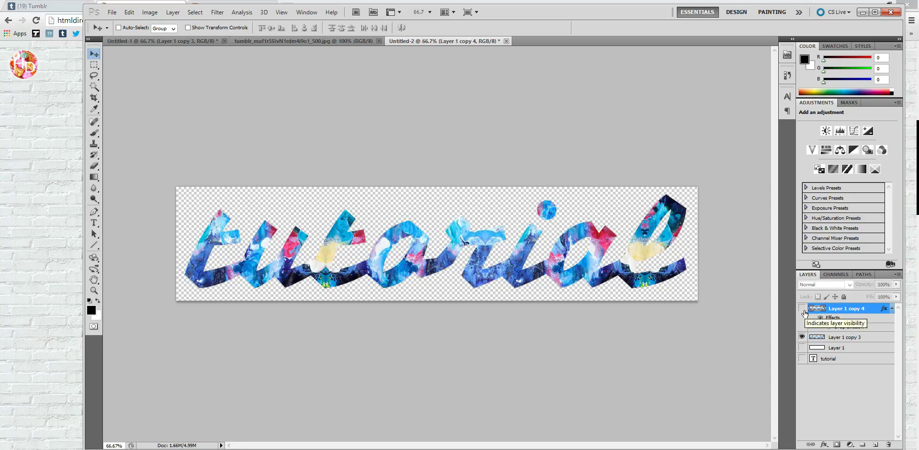
{"action": "left_click", "coordinate": [803, 309]}
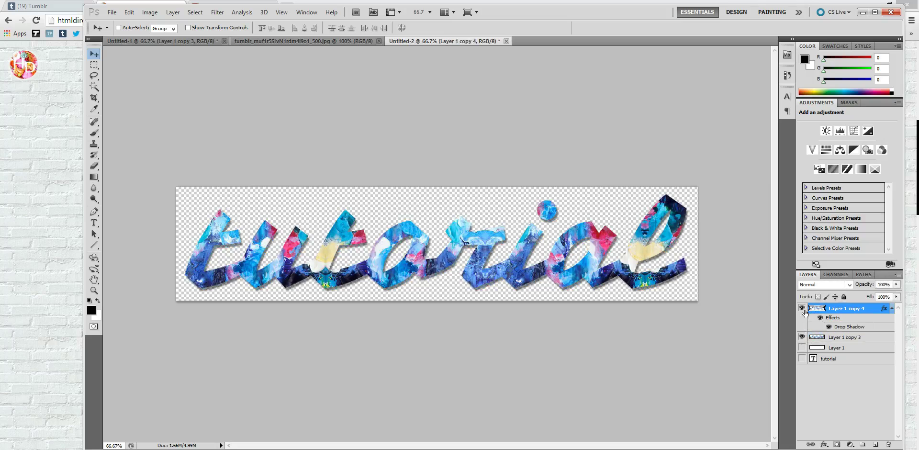
{"action": "left_click", "coordinate": [802, 348]}
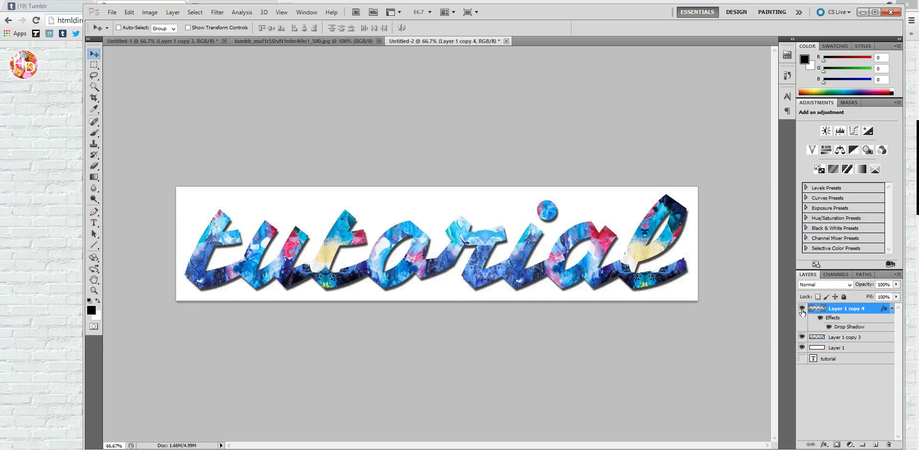
{"action": "left_click", "coordinate": [802, 310]}
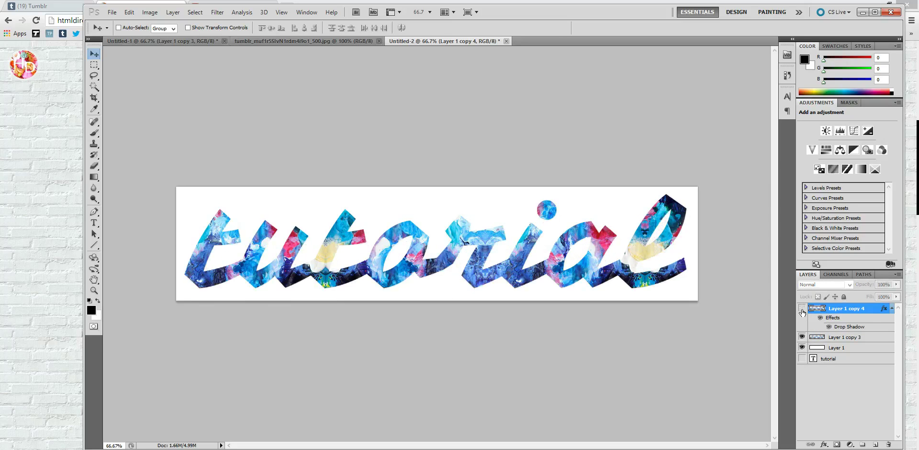
{"action": "left_click", "coordinate": [802, 348]}
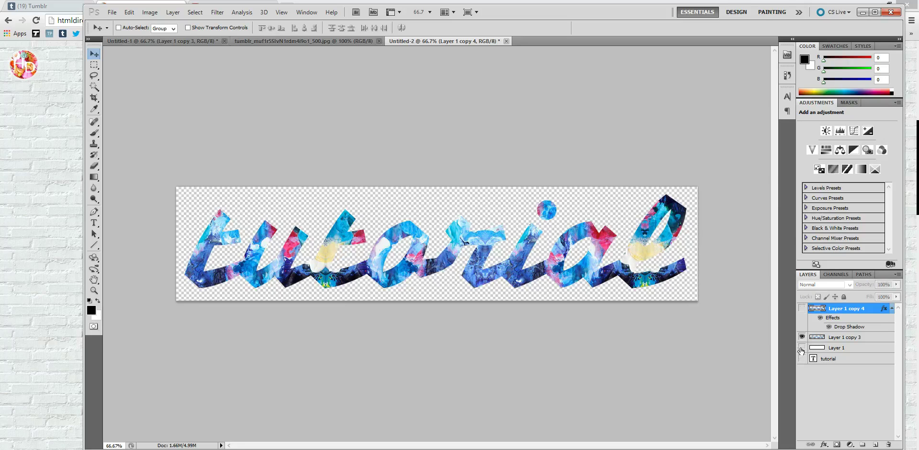
{"action": "left_click", "coordinate": [802, 309]}
{"action": "left_click", "coordinate": [802, 337]}
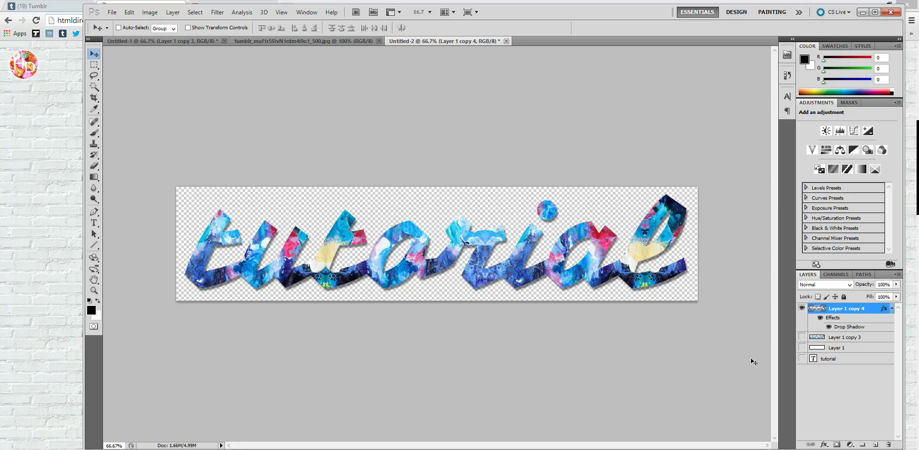
{"action": "left_click", "coordinate": [112, 13]}
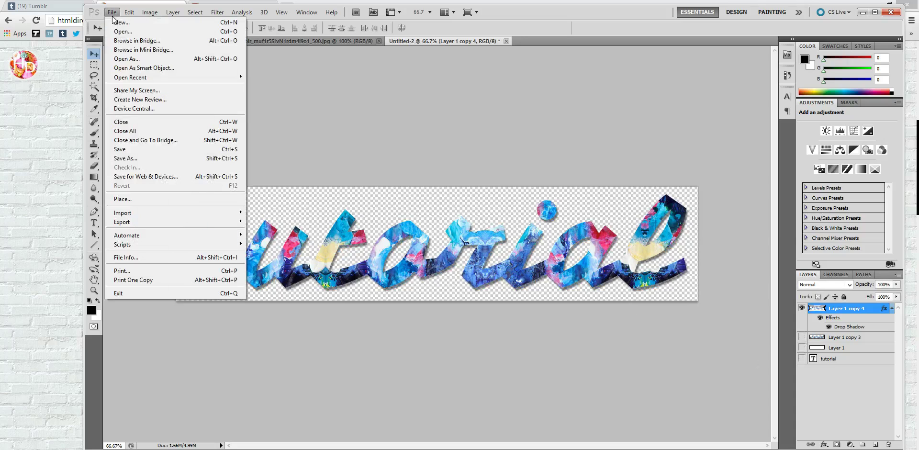
{"action": "left_click", "coordinate": [136, 159]}
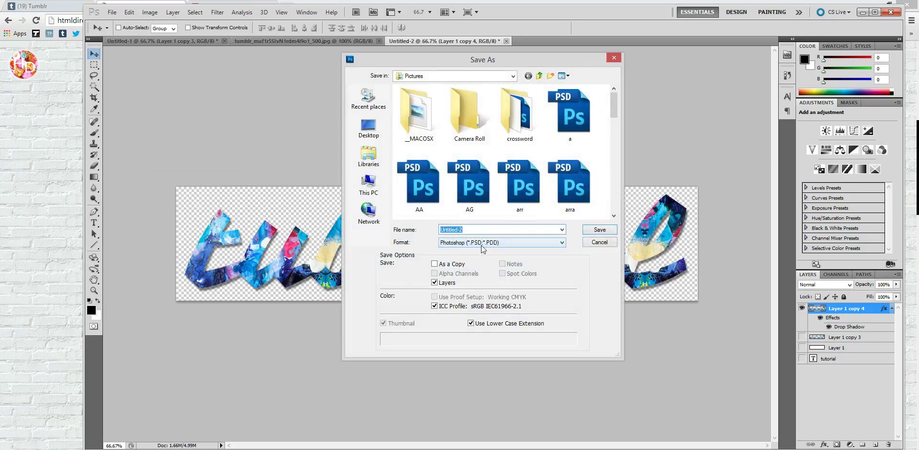
{"action": "left_click", "coordinate": [597, 243]}
Step: Start a Save for Web & Devices export, set the image width to 800 px and preview it in the browser
{"action": "left_click", "coordinate": [112, 12]}
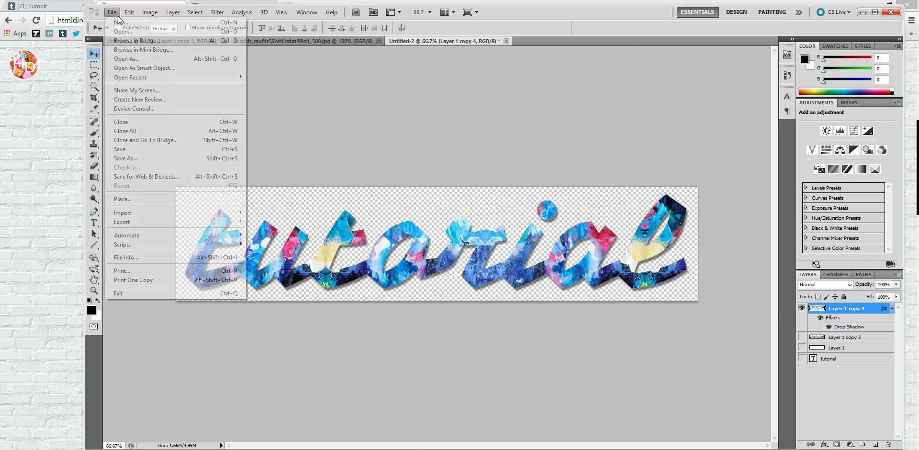
{"action": "left_click", "coordinate": [140, 178]}
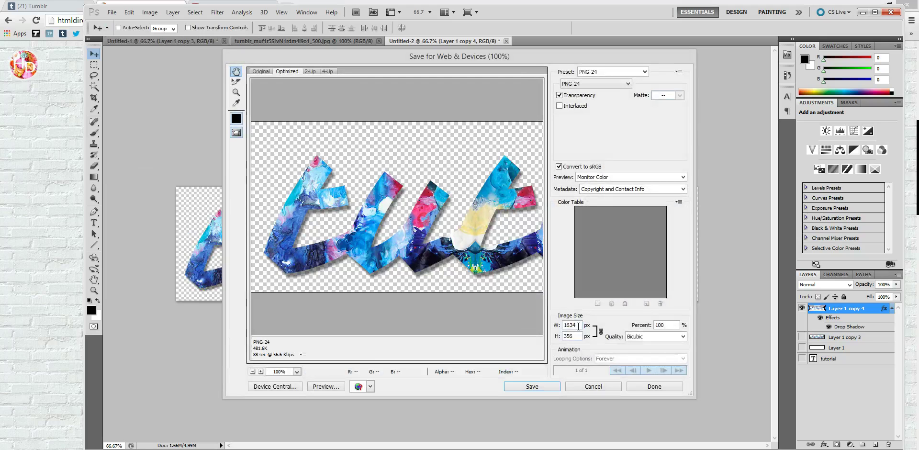
{"action": "double_click", "coordinate": [574, 326]}
{"action": "type", "text": "800"}
{"action": "left_click", "coordinate": [338, 390]}
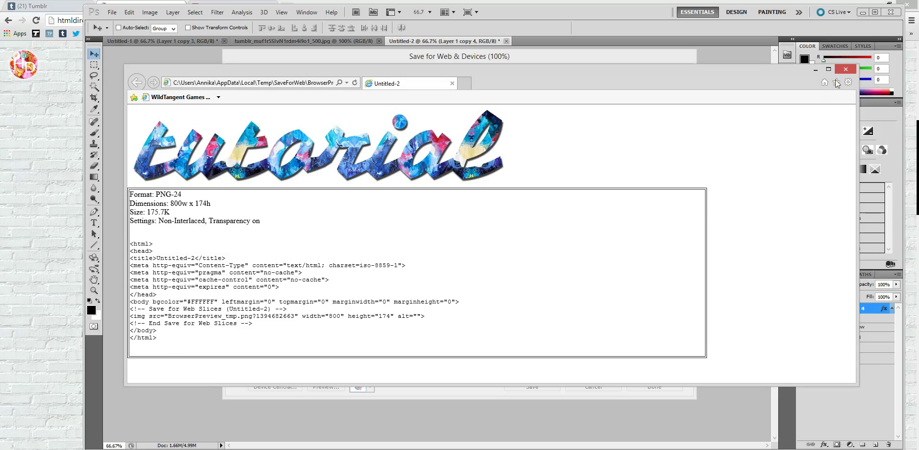
{"action": "left_click", "coordinate": [845, 69]}
Step: Set the exported image's width to 700 px and check it in the browser preview
{"action": "left_click", "coordinate": [567, 327]}
{"action": "key", "text": "BackSpace"}
{"action": "type", "text": "7"}
{"action": "left_click", "coordinate": [337, 389]}
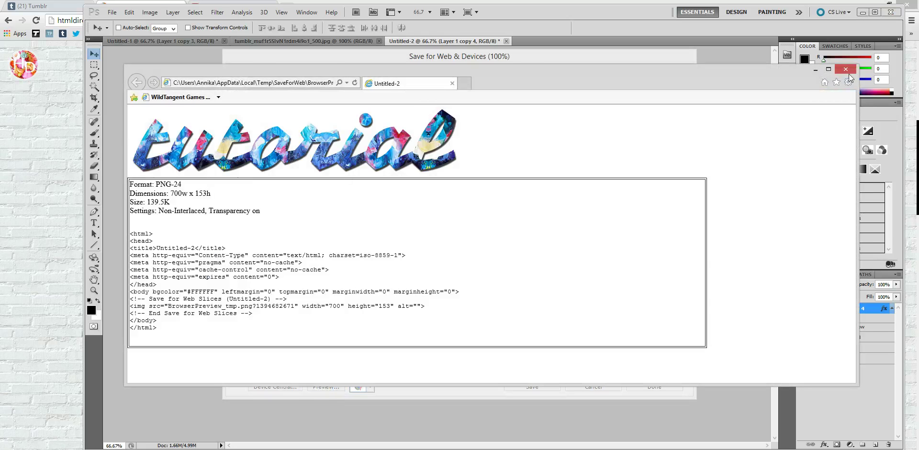
{"action": "left_click", "coordinate": [848, 72]}
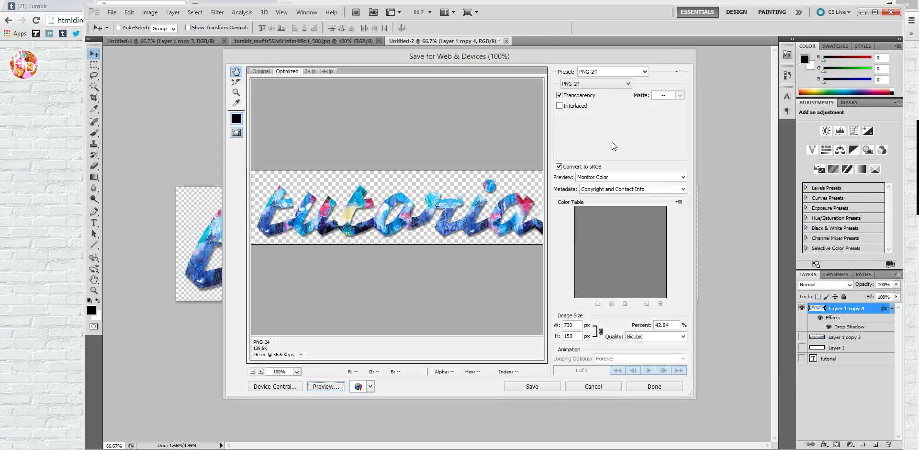
Step: Try the JPEG and GIF export formats and inspect the GIF lettering's edges at 200% zoom
{"action": "left_click", "coordinate": [606, 83]}
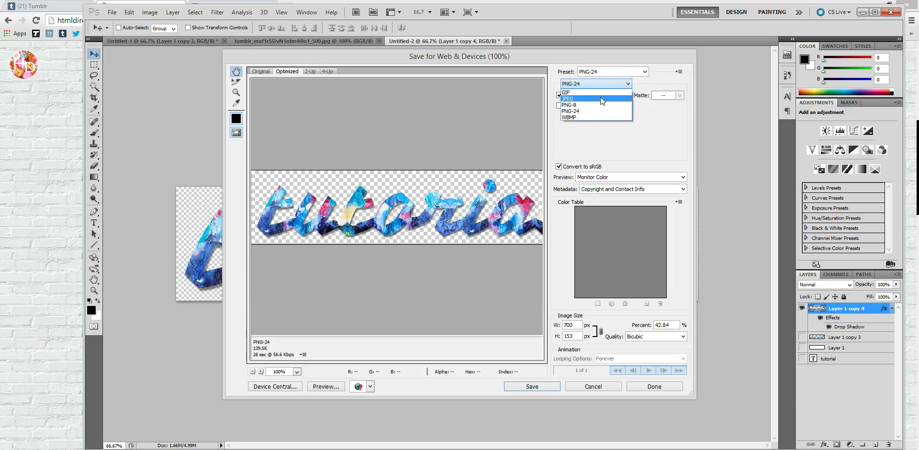
{"action": "left_click", "coordinate": [601, 98]}
{"action": "left_click", "coordinate": [605, 85]}
{"action": "left_click", "coordinate": [603, 91]}
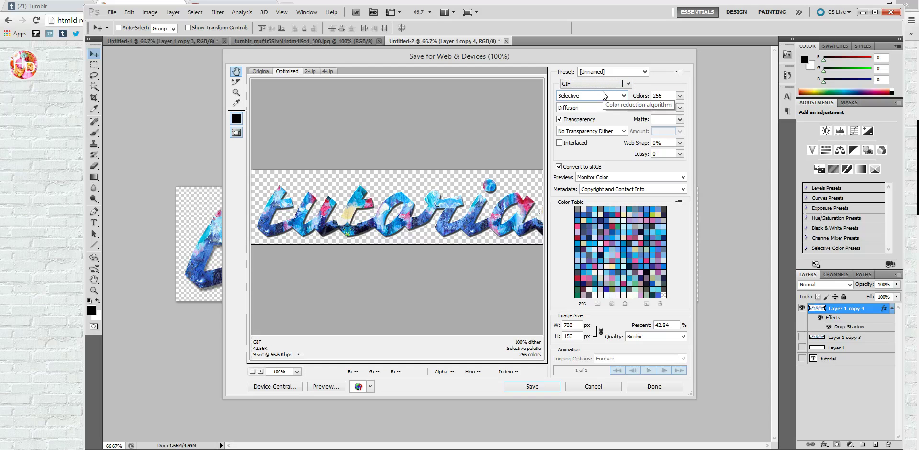
{"action": "left_click", "coordinate": [260, 371]}
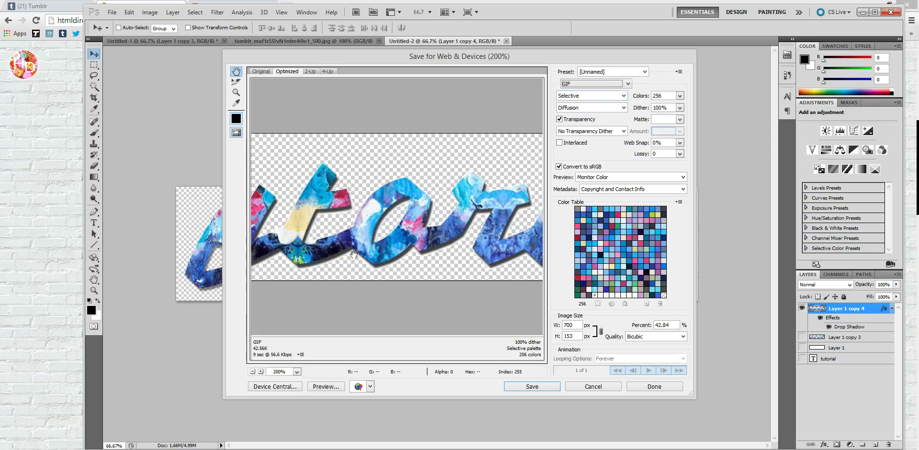
{"action": "left_click", "coordinate": [253, 372]}
Step: Return the export format to PNG-24 and inspect the lettering's soft shadow edges at 200% zoom
{"action": "left_click", "coordinate": [607, 85]}
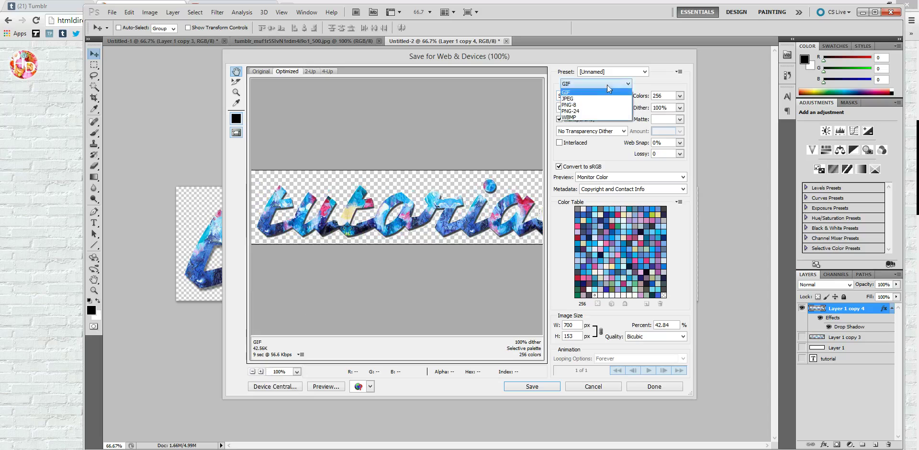
{"action": "left_click", "coordinate": [593, 111]}
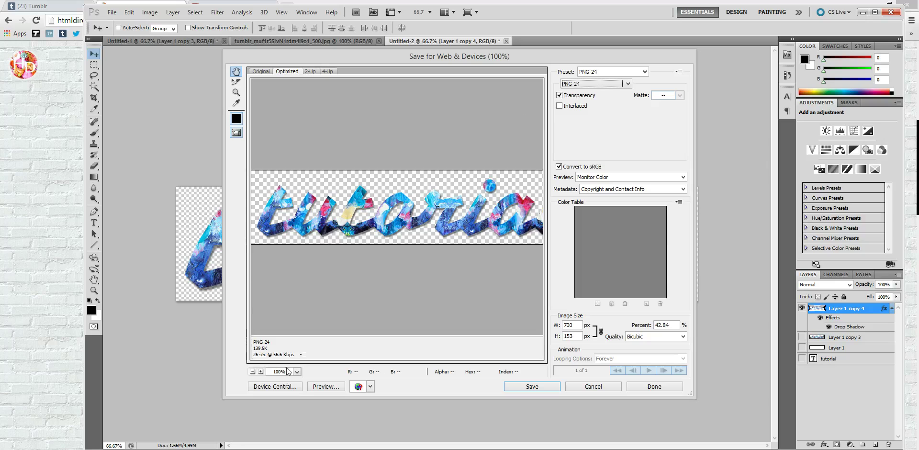
{"action": "left_click", "coordinate": [260, 371]}
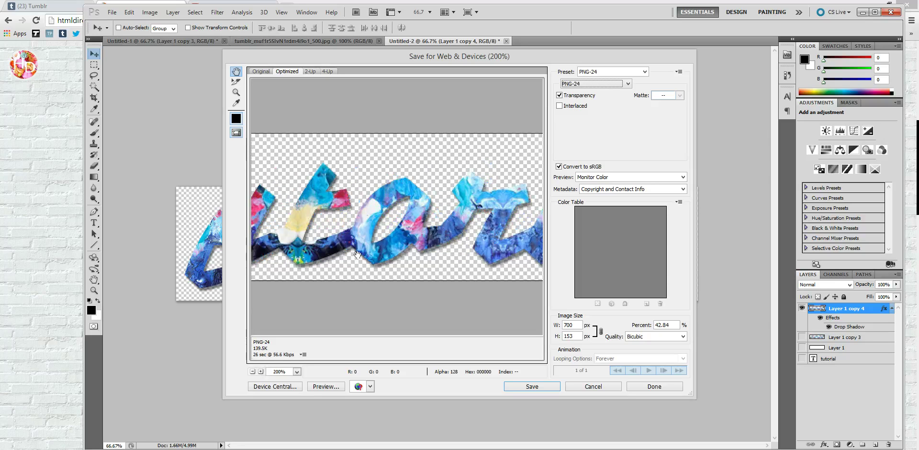
{"action": "left_click", "coordinate": [253, 372]}
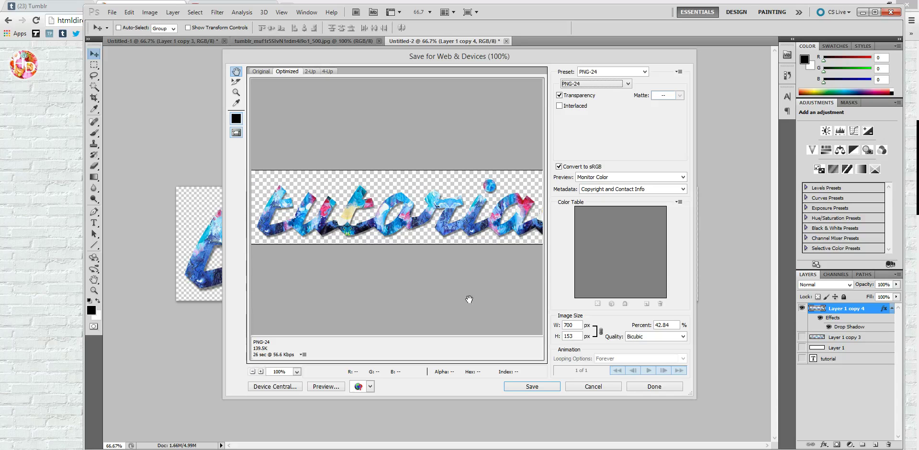
Step: Save the optimized image as "tutorial" in the Pictures folder, replacing the existing tutorial.png
{"action": "left_click", "coordinate": [530, 388]}
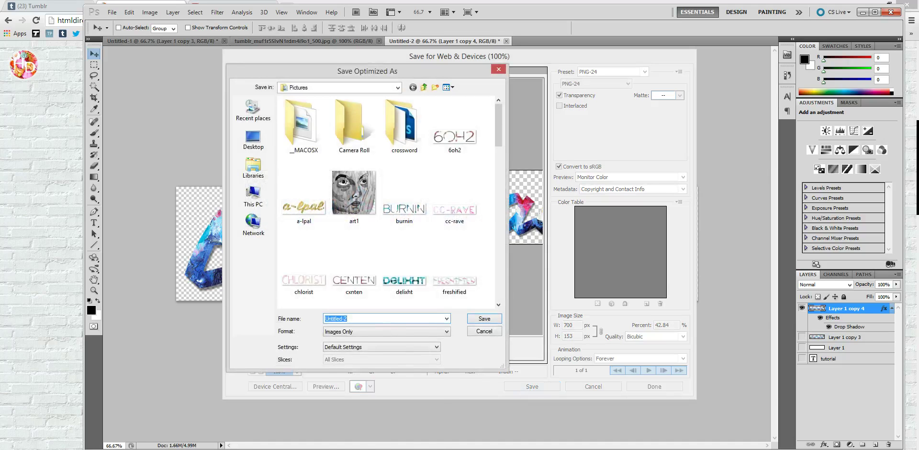
{"action": "type", "text": "tutorial"}
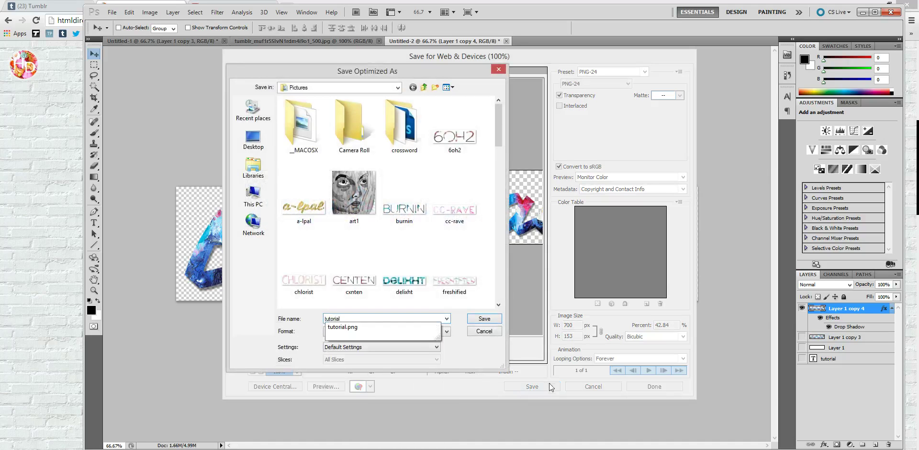
{"action": "left_click", "coordinate": [472, 319]}
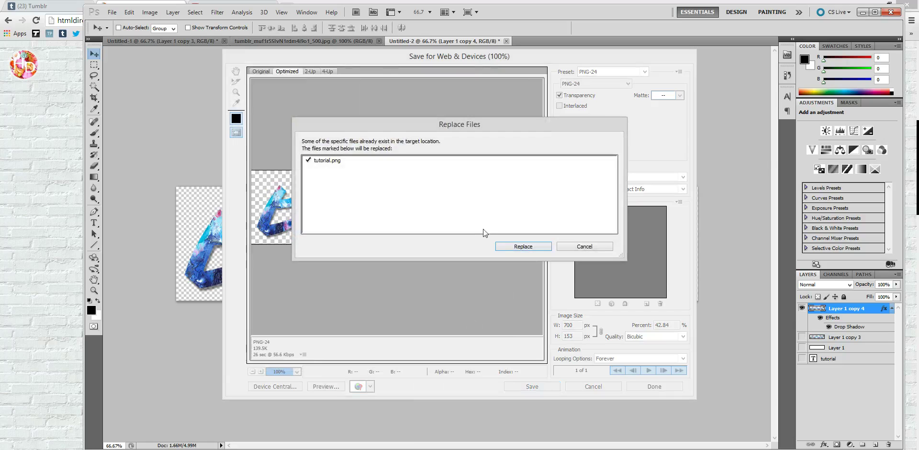
{"action": "left_click", "coordinate": [499, 246]}
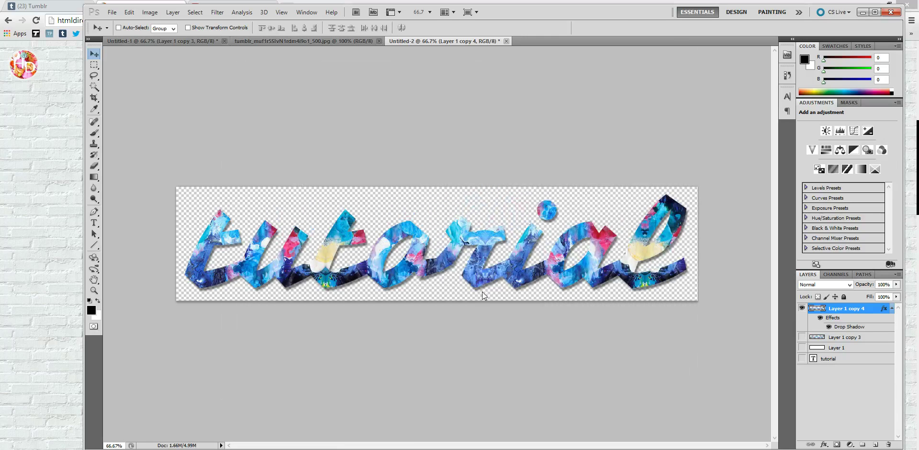